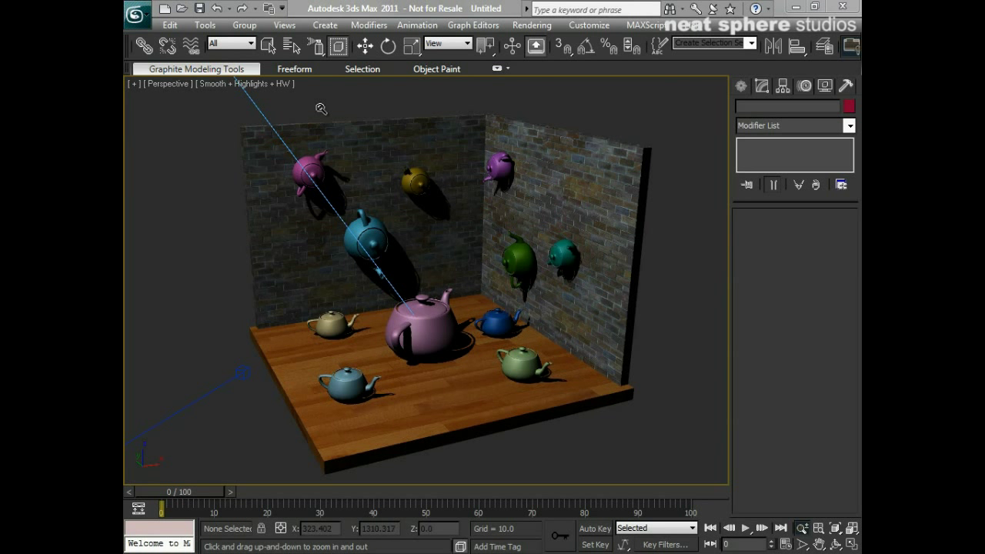
Step: Examine the teapot scene from the front and from behind the brick walls
click(268, 45)
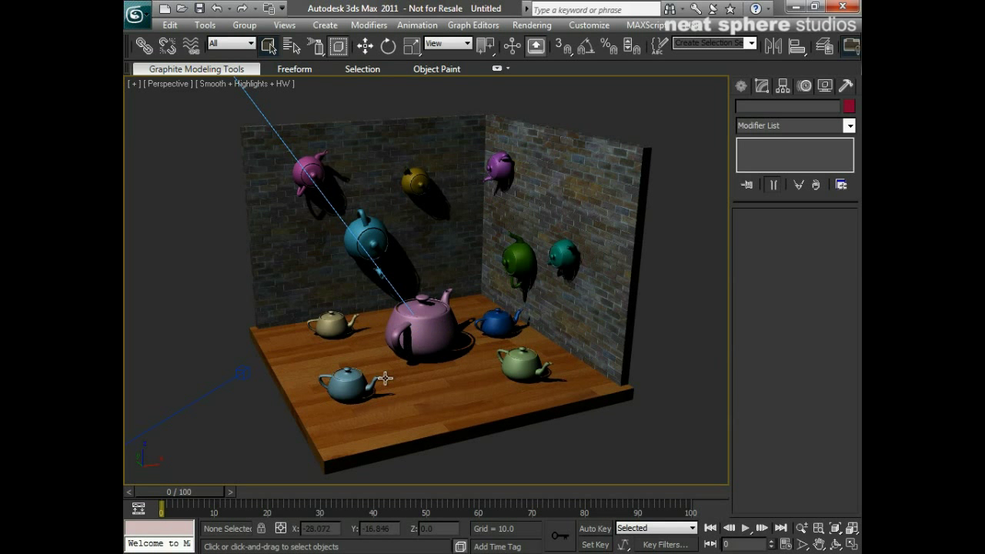
alt+middle_drag(341, 356, 398, 365)
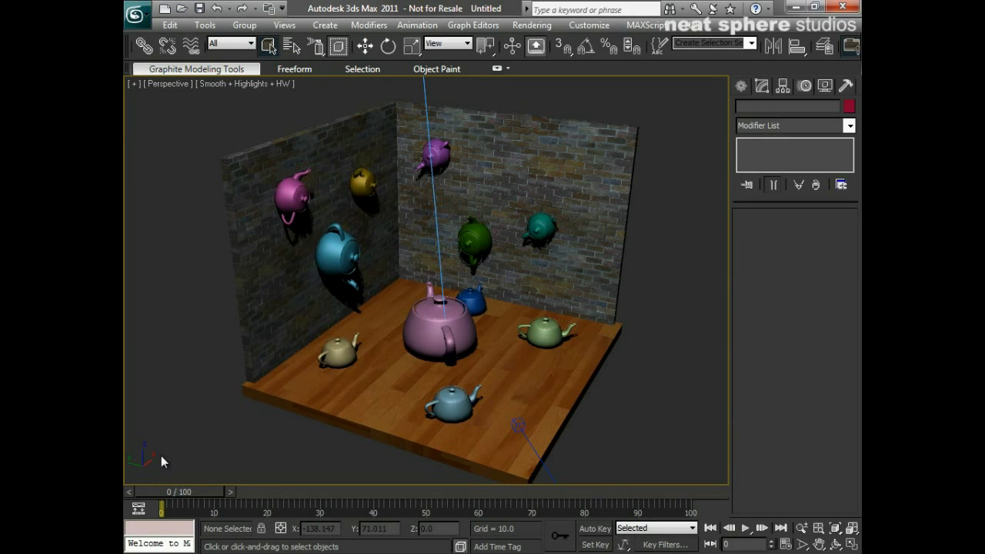
alt+middle_drag(555, 410, 513, 405)
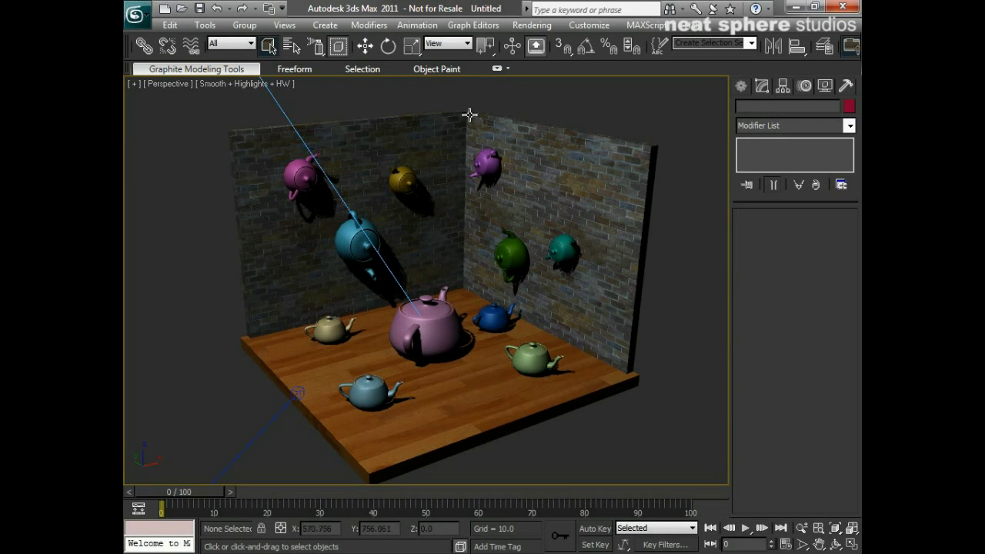
alt+middle_drag(541, 301, 318, 312)
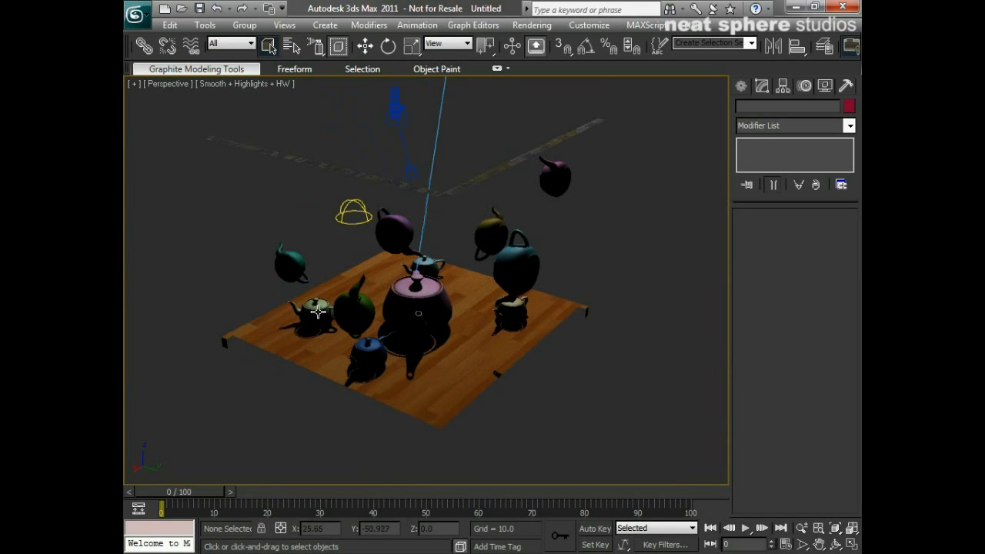
alt+middle_drag(393, 244, 625, 275)
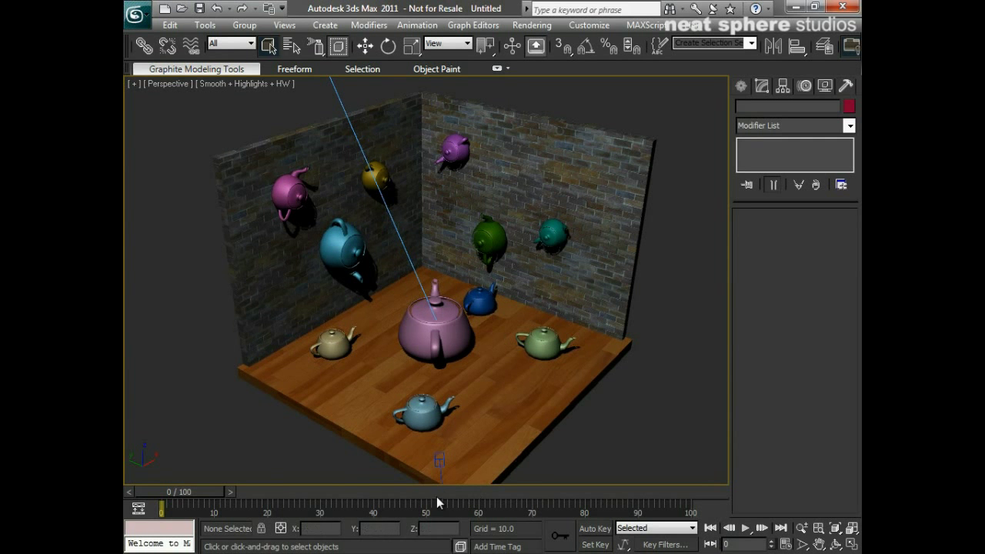
alt+middle_drag(502, 368, 268, 359)
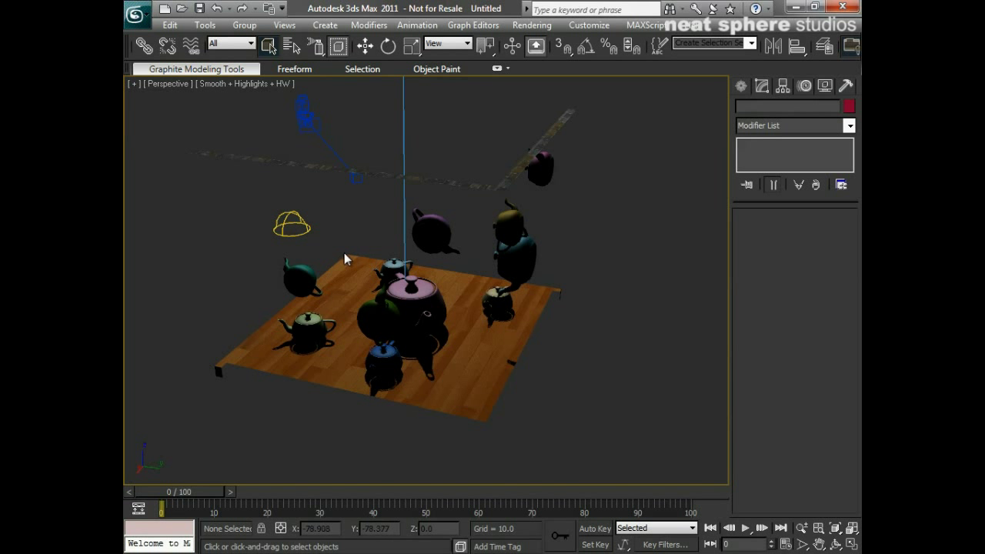
alt+middle_drag(314, 370, 547, 373)
Step: With the Move tool active, compare the axes of the light green floor teapot and the teal wall teapot
click(365, 46)
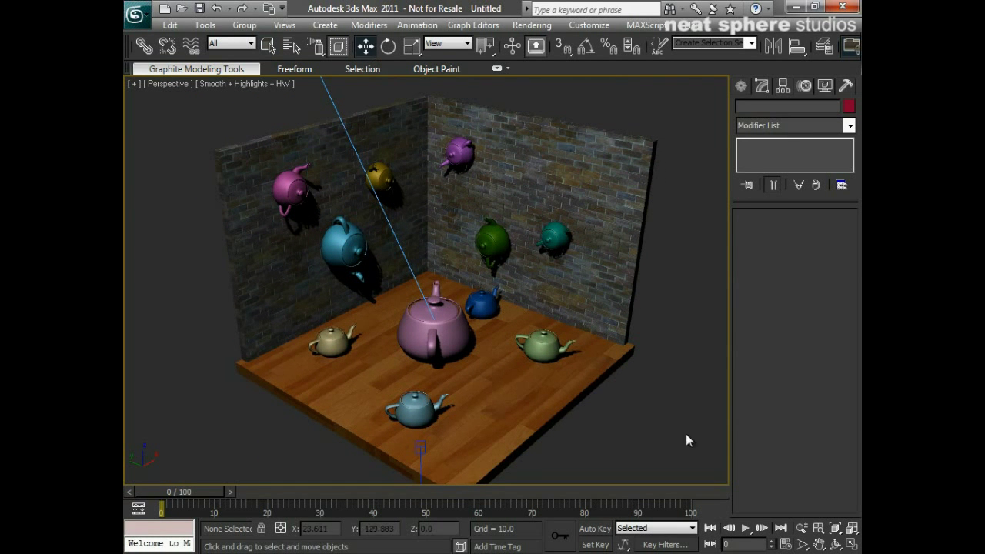
click(544, 346)
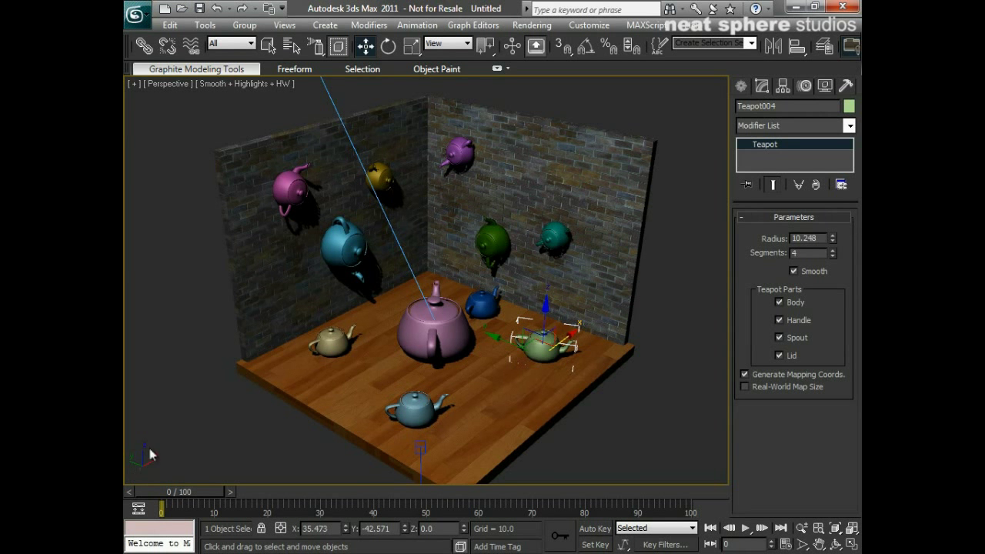
click(551, 240)
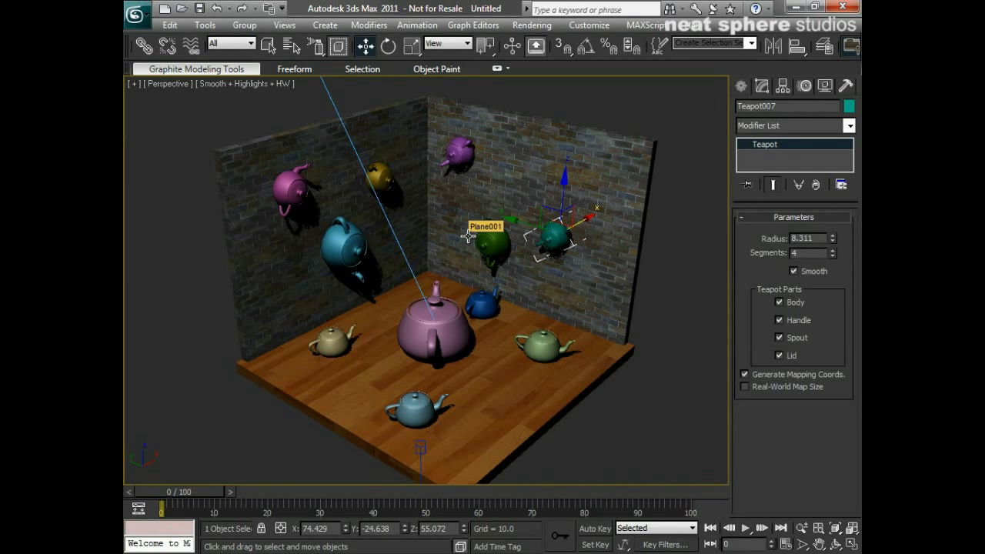
Step: Switch the reference coordinate system to World and check the teal wall teapot's axes
click(439, 46)
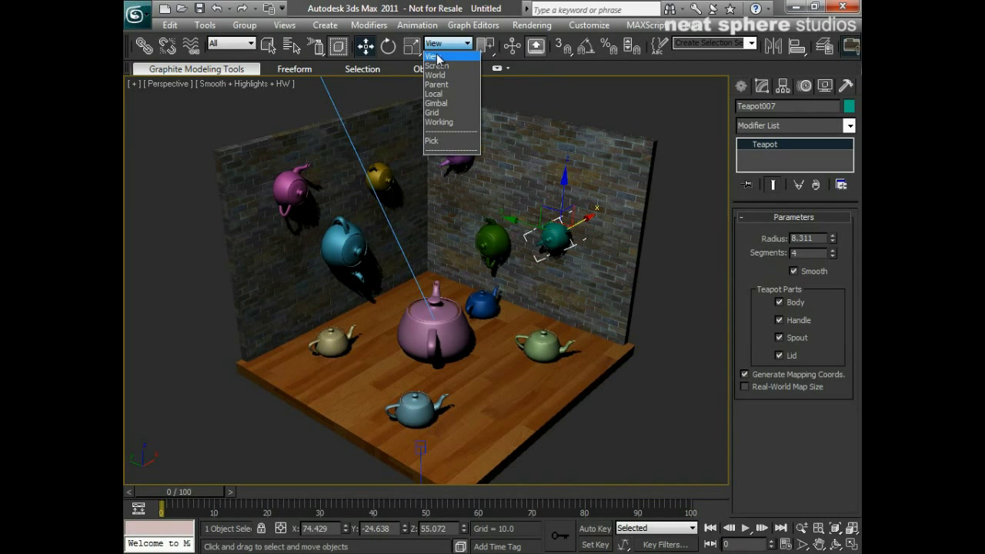
click(439, 75)
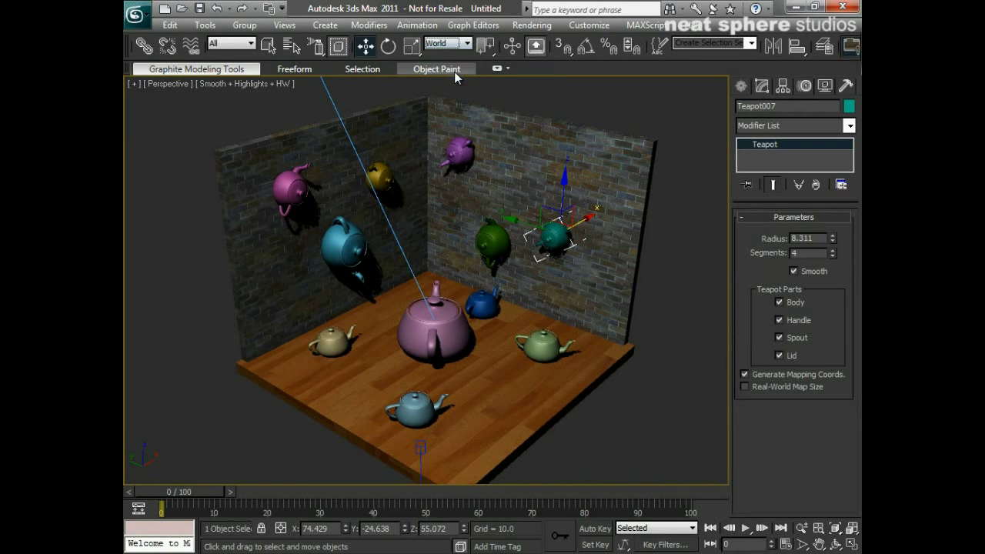
mouse_move(587, 297)
alt+middle_down()
mouse_move(500, 307)
mouse_move(572, 293)
alt+middle_up()
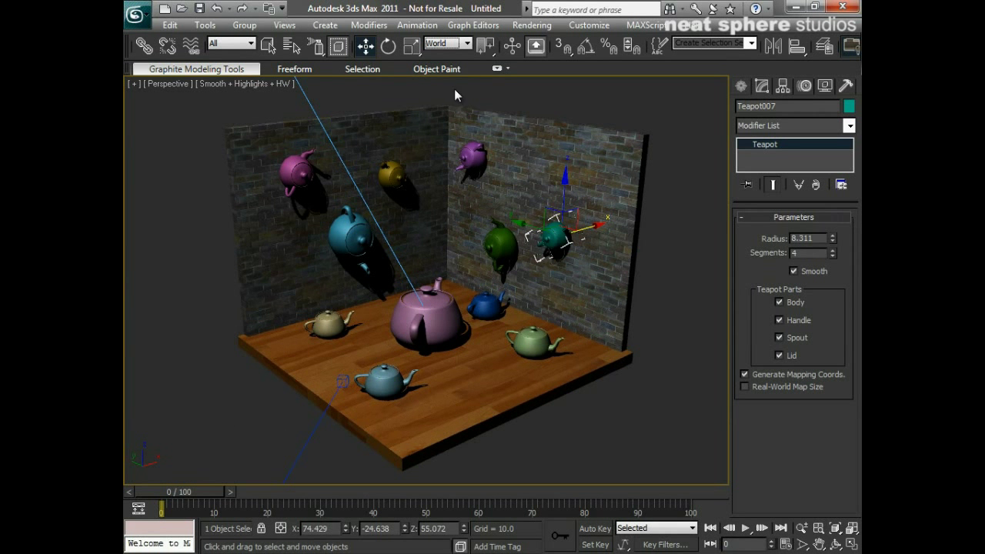
Step: Set the reference coordinate system to Local and inspect the local axes of the dark green, purple, pink and blue wall teapots
click(449, 44)
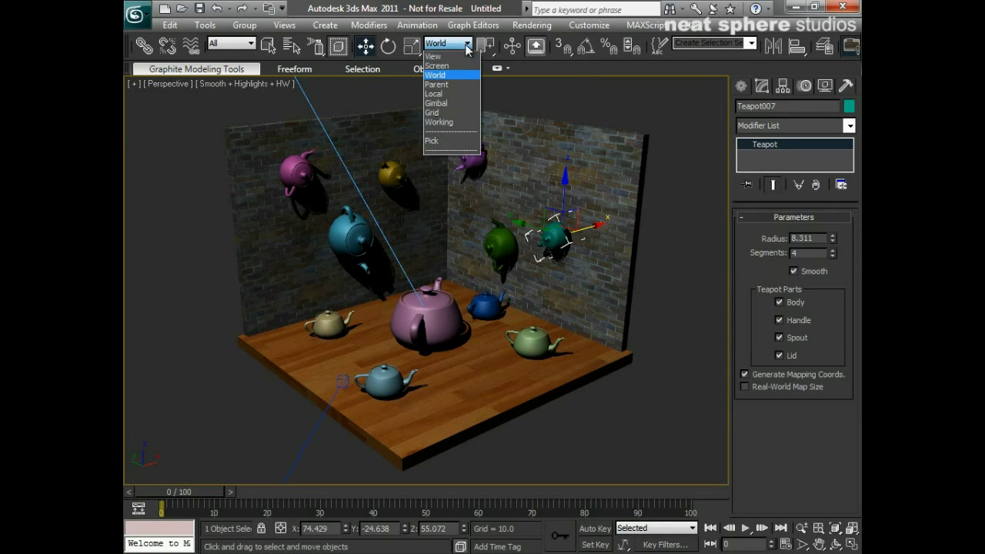
click(433, 94)
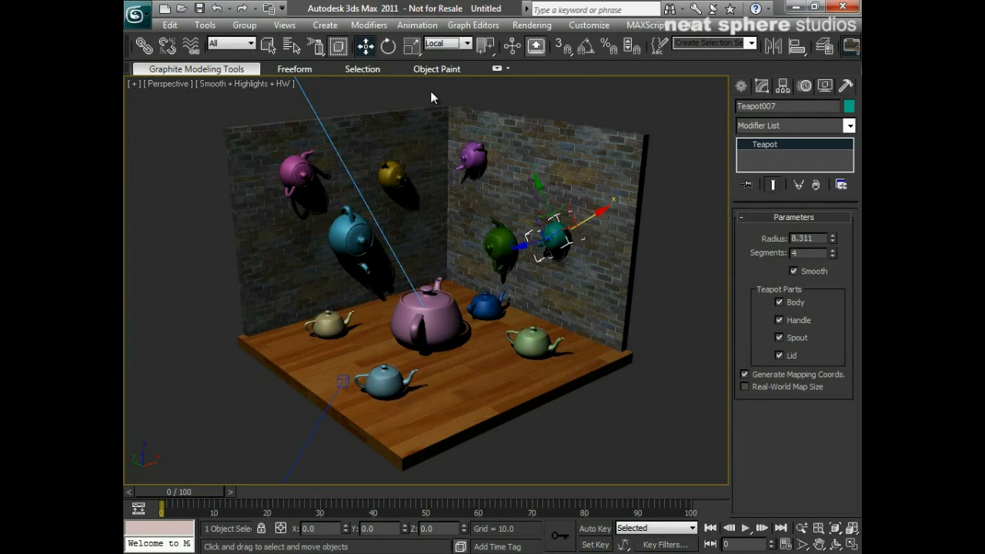
alt+middle_drag(433, 216, 444, 261)
mouse_move(538, 248)
alt+middle_down()
mouse_move(492, 253)
mouse_move(512, 268)
mouse_move(523, 257)
alt+middle_up()
click(493, 256)
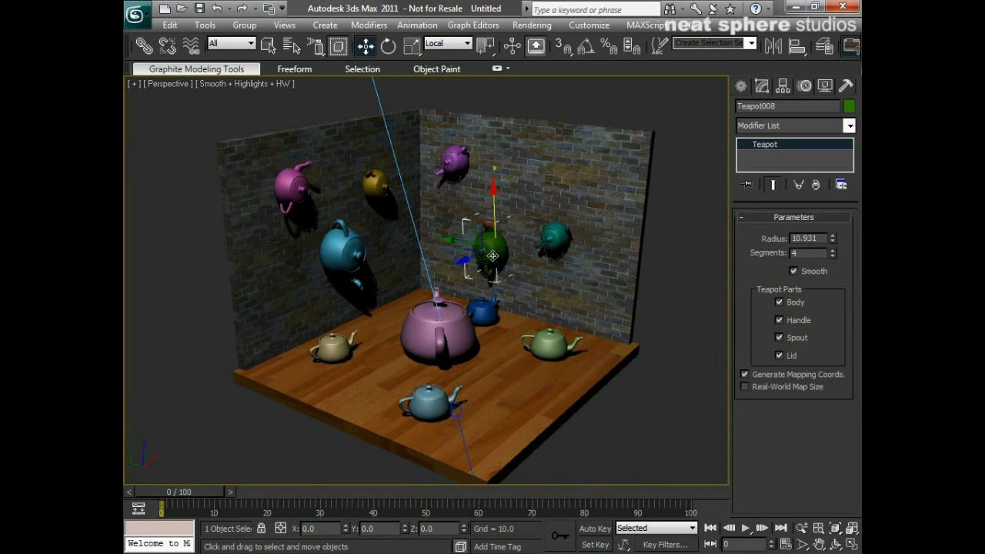
click(454, 156)
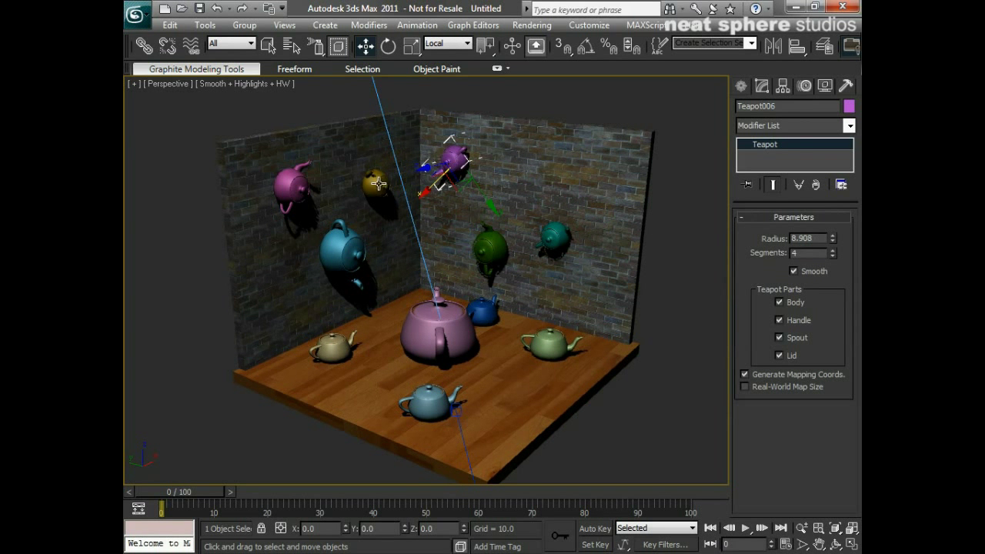
click(299, 194)
click(347, 257)
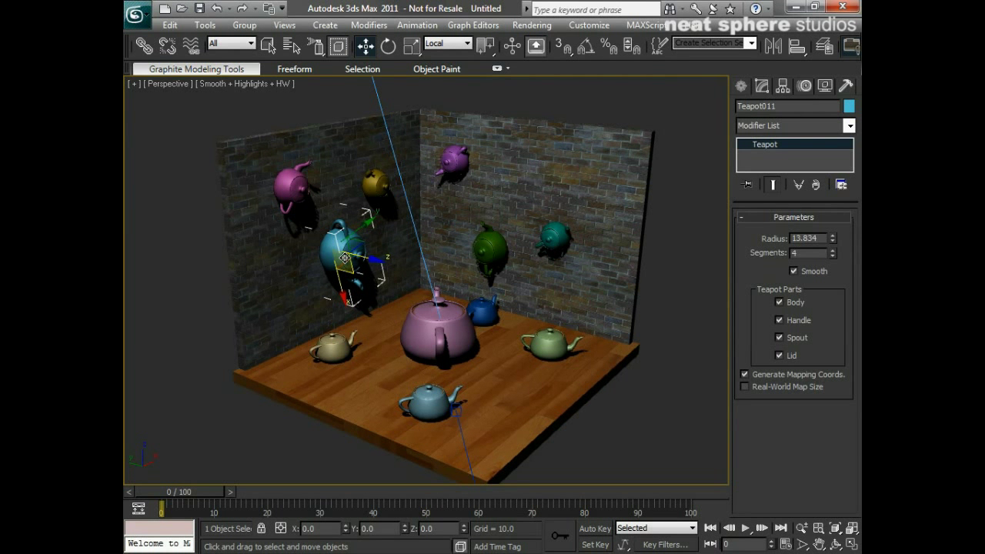
Step: Inspect the local axes of the beige, large pink and light blue teapots on the floor
click(335, 350)
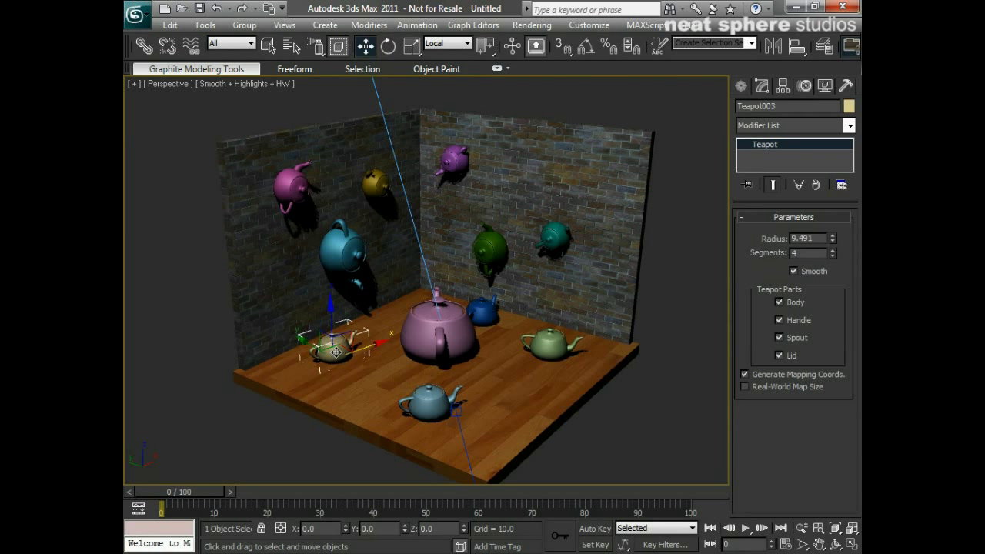
click(408, 346)
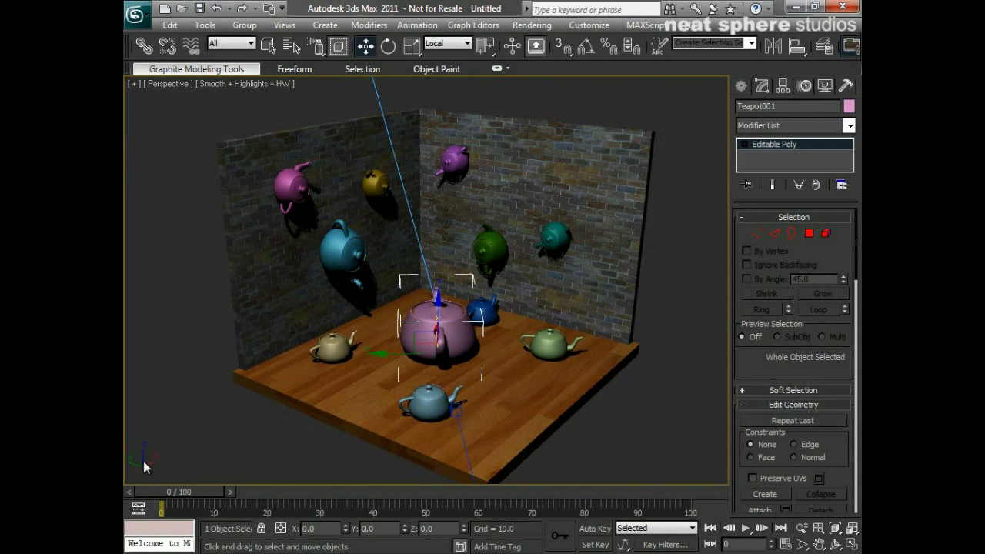
alt+middle_drag(439, 388, 410, 411)
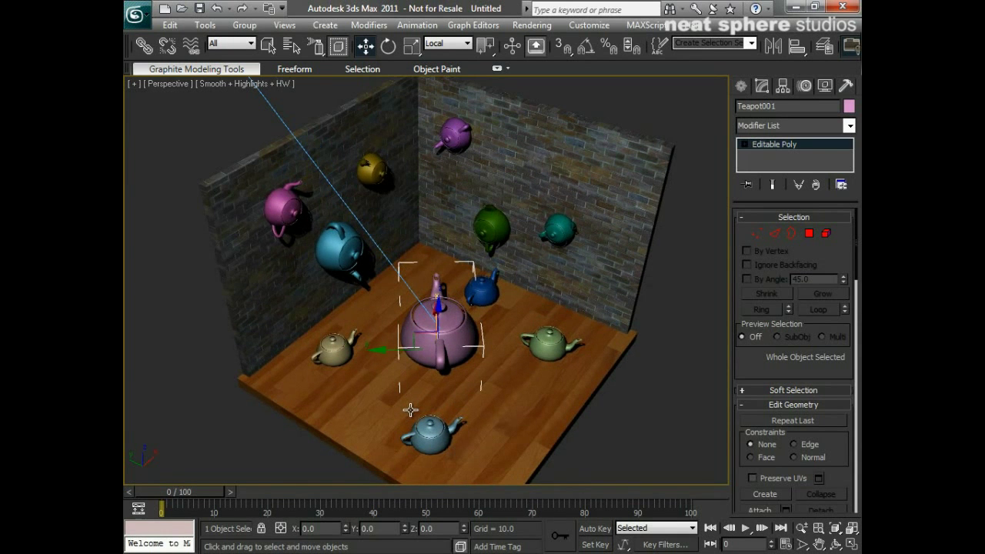
alt+middle_drag(426, 364, 428, 376)
click(412, 419)
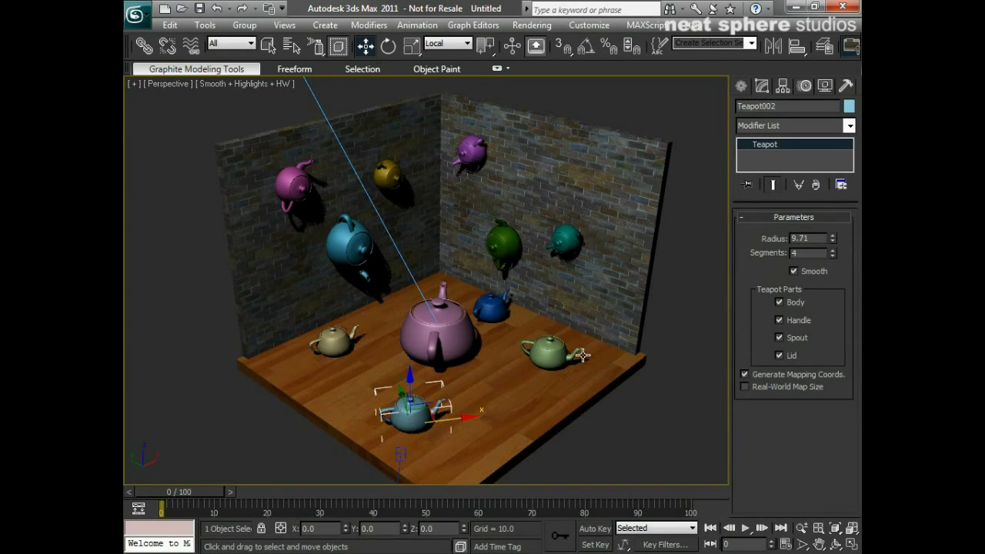
Step: Select the room with its walls and floor and examine its local axes from different angles
click(575, 402)
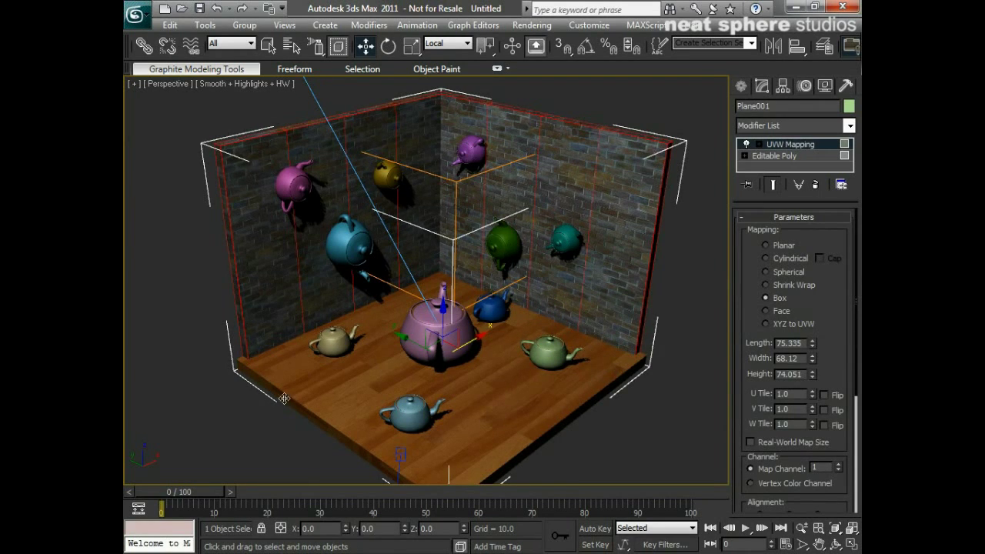
alt+middle_drag(572, 376, 477, 377)
alt+middle_drag(412, 431, 617, 385)
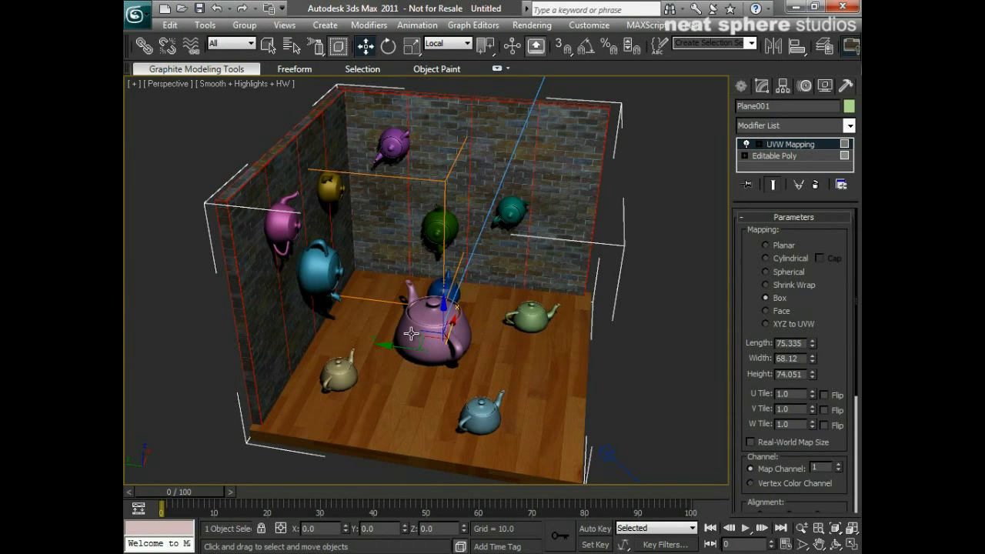
Step: Deselect the room and compare the local axes of the light blue and beige floor teapots with the blue wall teapot
click(655, 343)
click(480, 422)
click(339, 377)
click(332, 272)
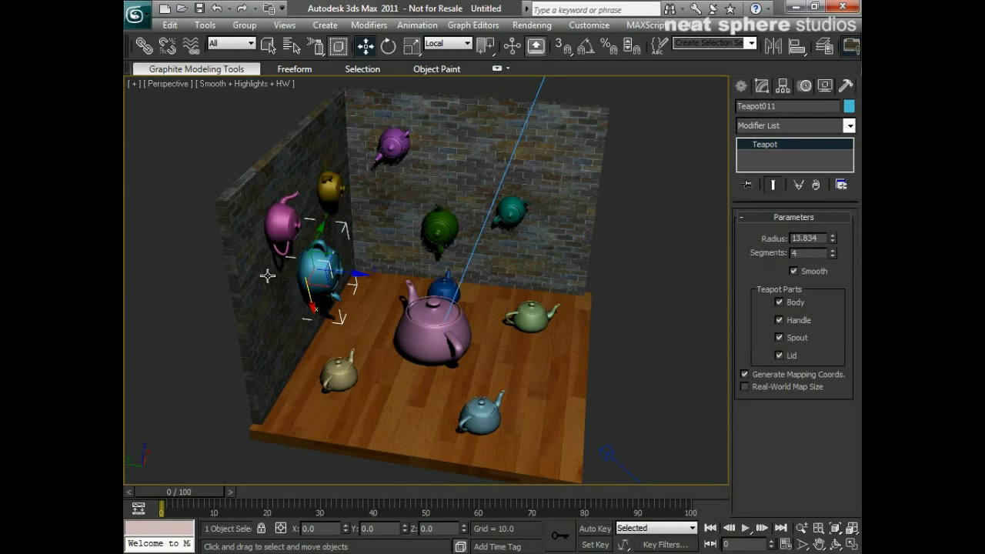
click(492, 417)
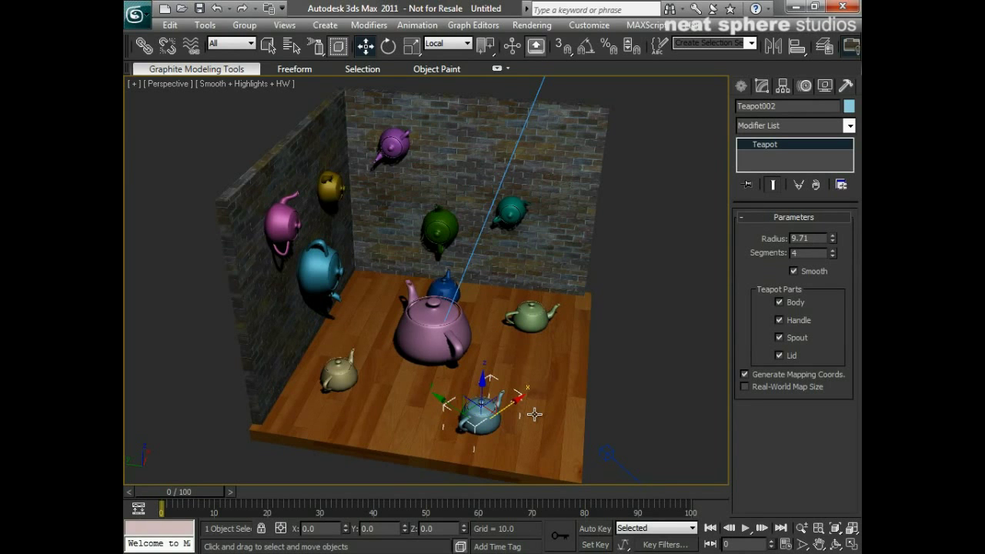
alt+middle_drag(571, 370, 499, 384)
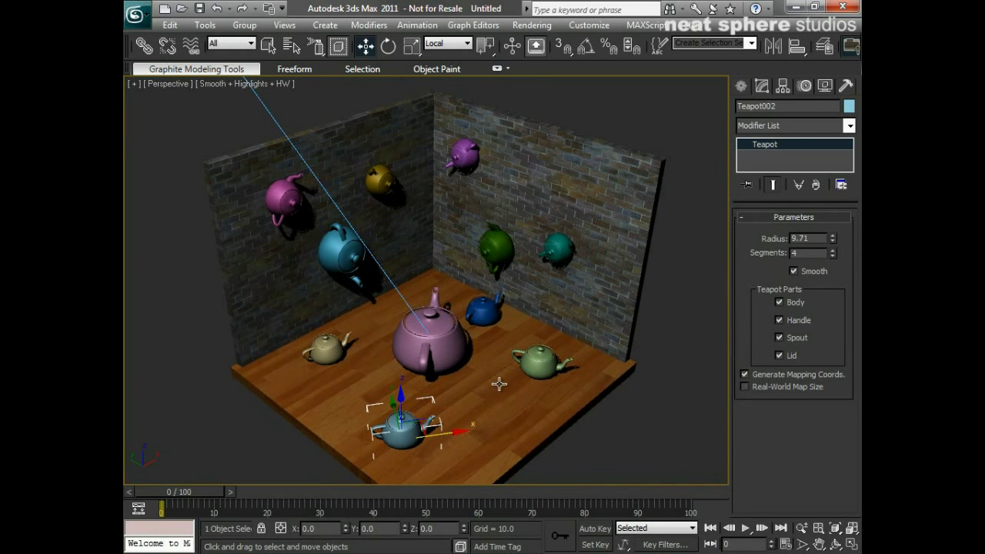
click(336, 256)
Step: Move the purple and pink wall teapots along their respective brick walls in their local XY planes
click(468, 154)
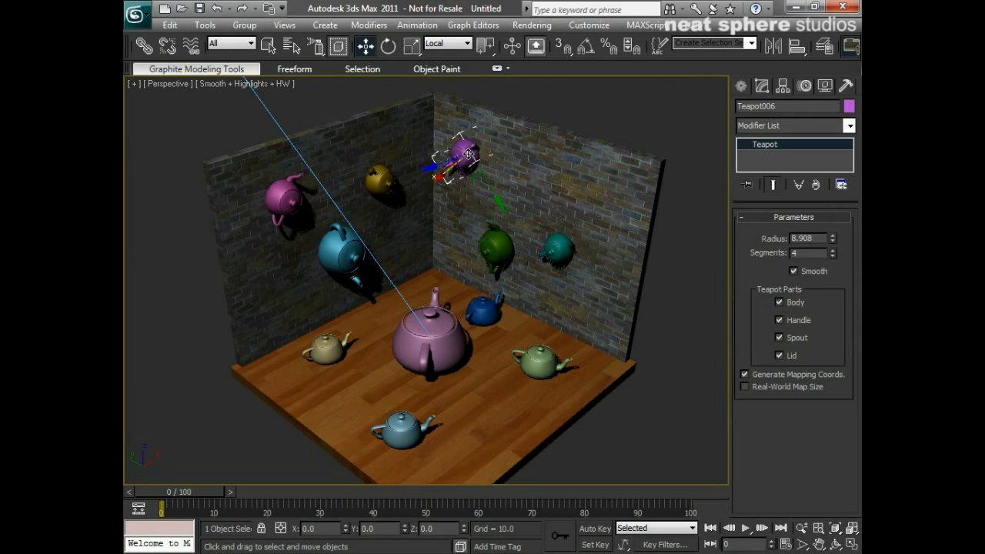
alt+middle_drag(431, 226, 475, 220)
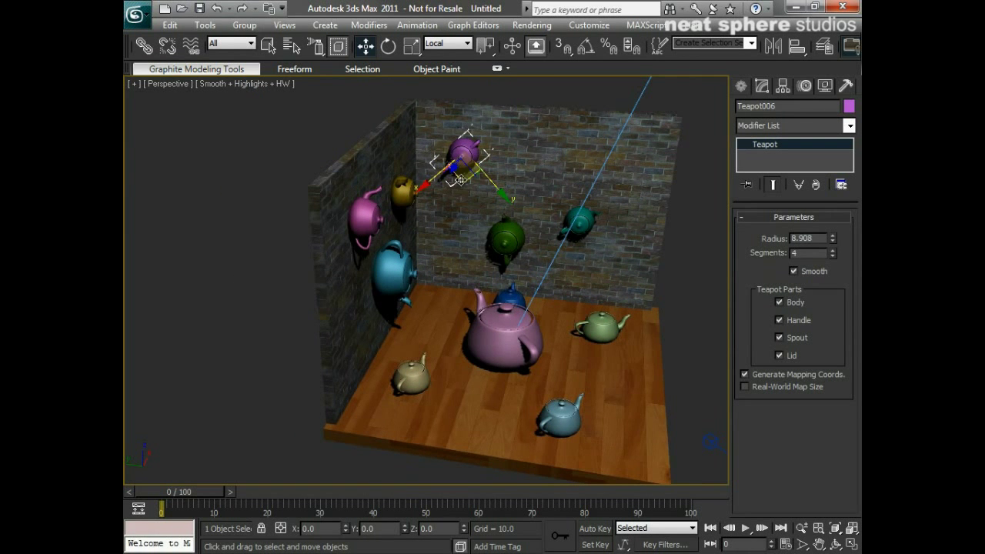
drag(494, 187, 426, 195)
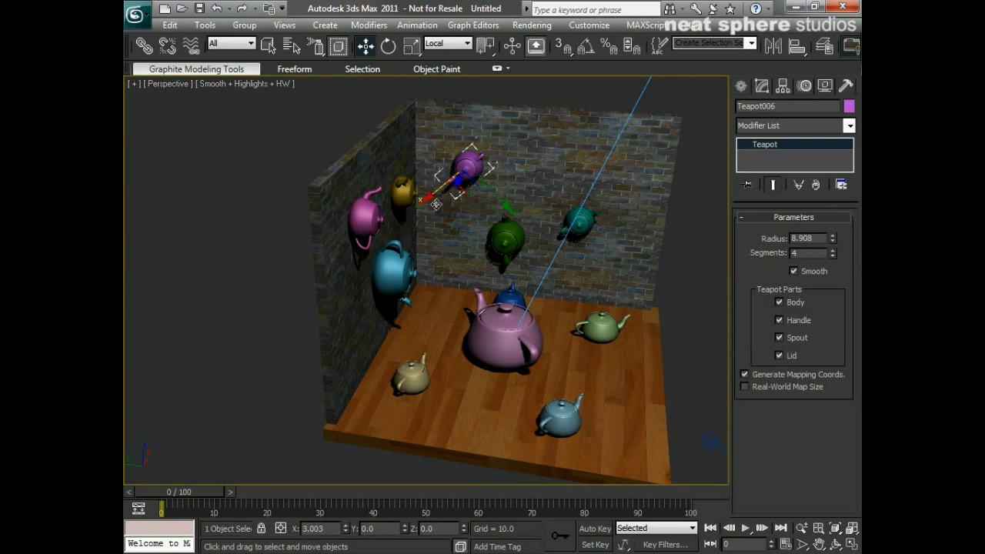
alt+middle_drag(475, 233, 469, 204)
drag(471, 203, 525, 191)
click(306, 154)
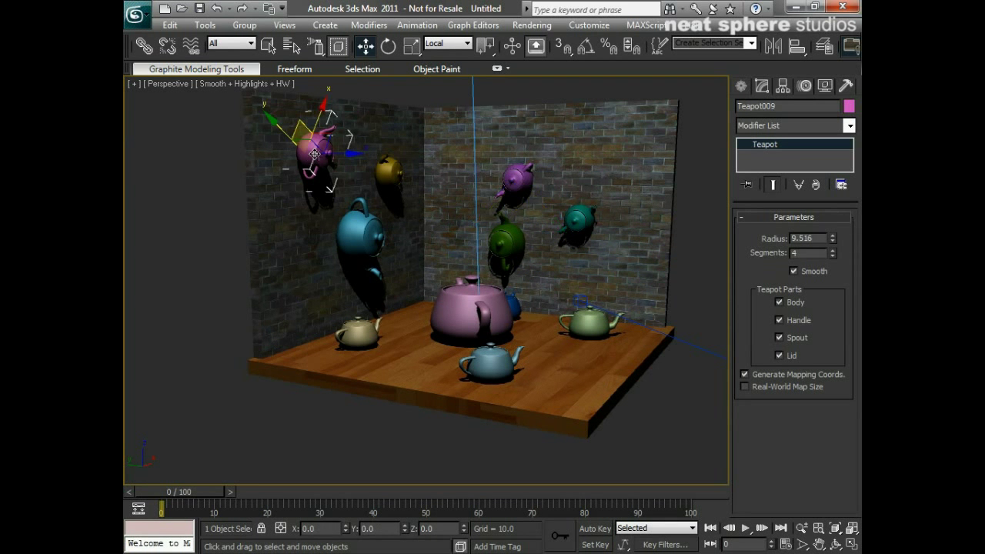
drag(292, 156, 329, 142)
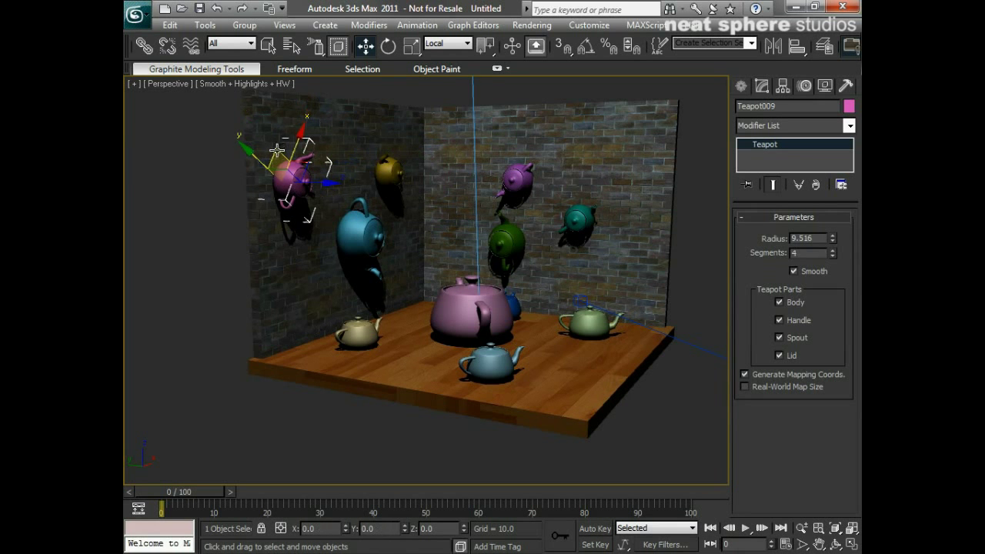
Step: Move the large pink teapot across the wooden floor in its local XY plane
click(450, 322)
alt+middle_drag(450, 323, 439, 333)
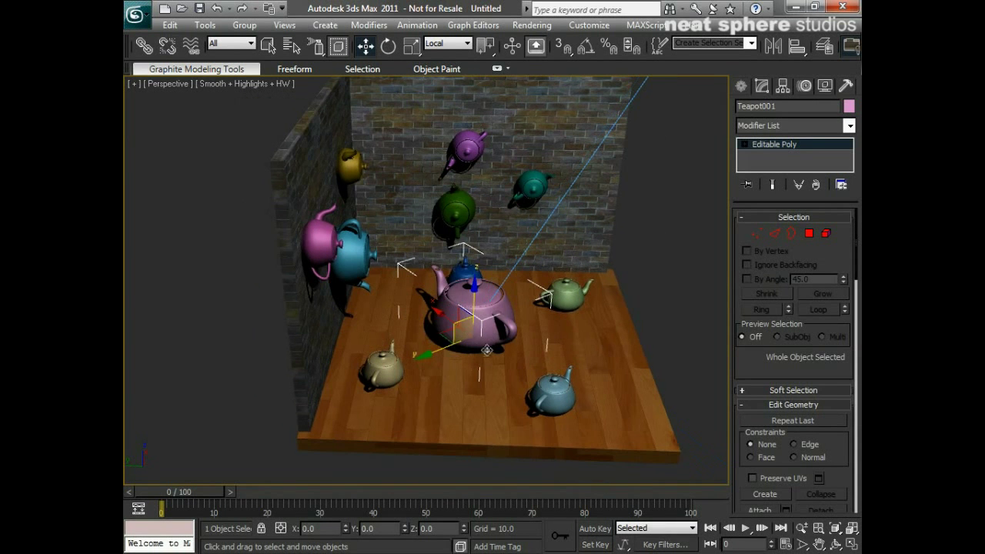
drag(438, 335, 446, 359)
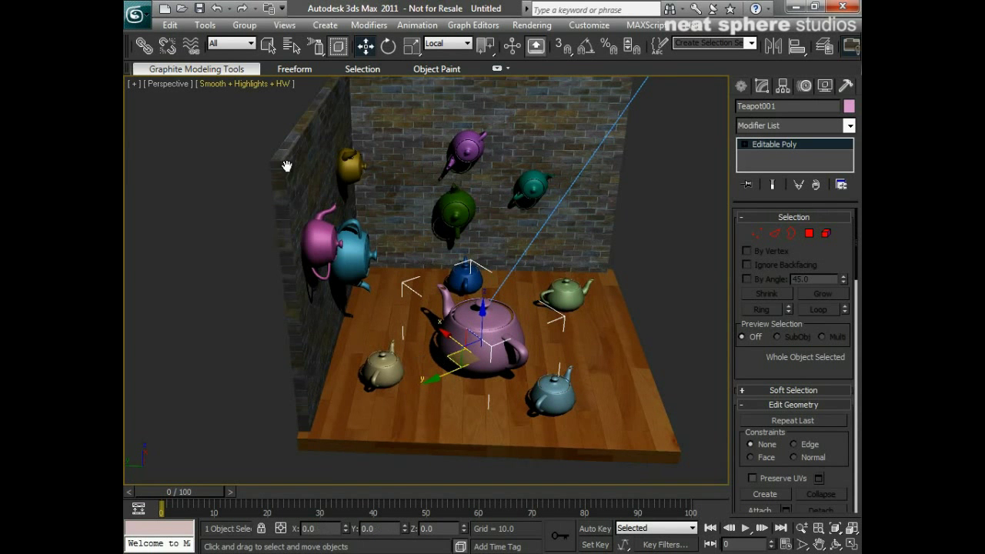
Step: Set the reference coordinate system to World and select the pink wall teapot for moving
click(447, 46)
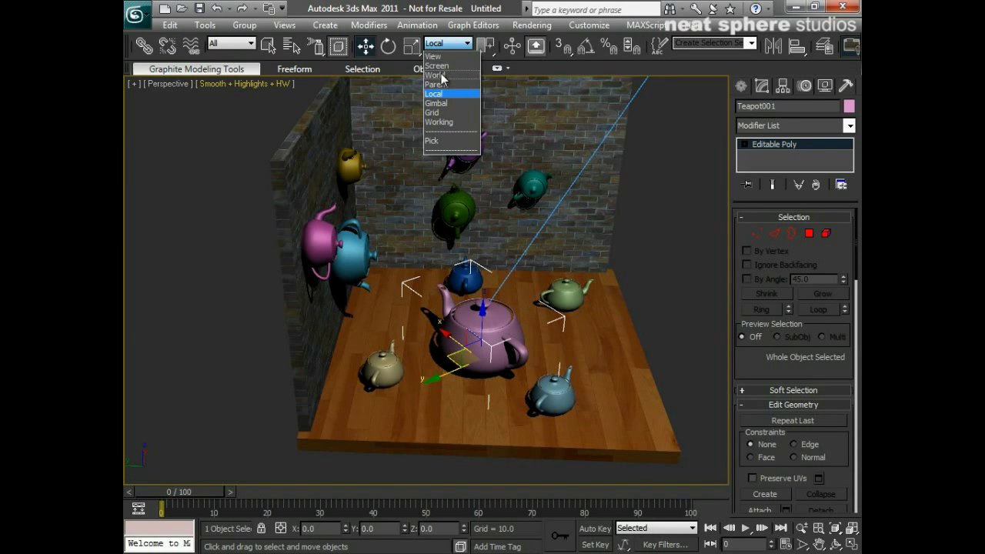
click(435, 75)
click(317, 248)
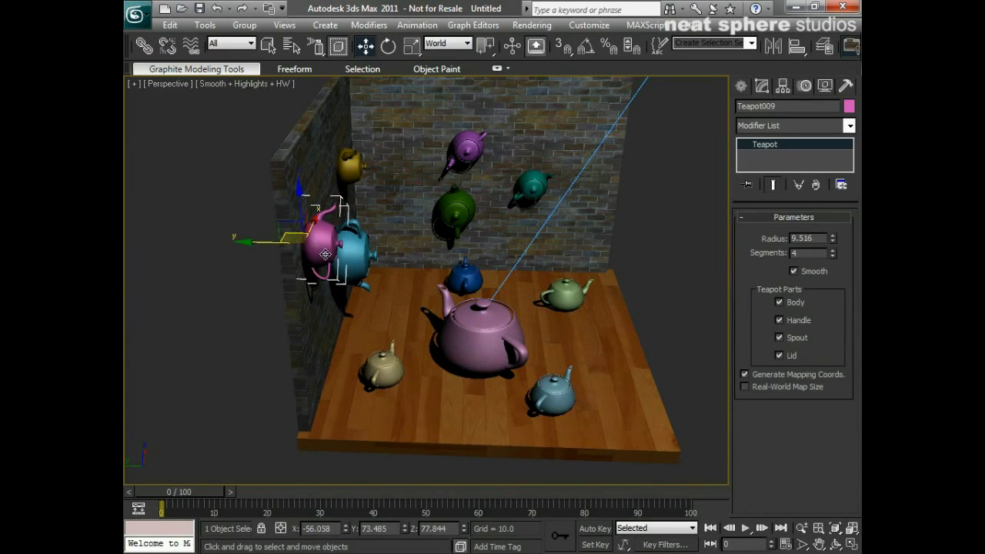
Step: Move the pink wall teapot down and along its brick wall in the World XZ plane
alt+middle_drag(485, 331, 433, 304)
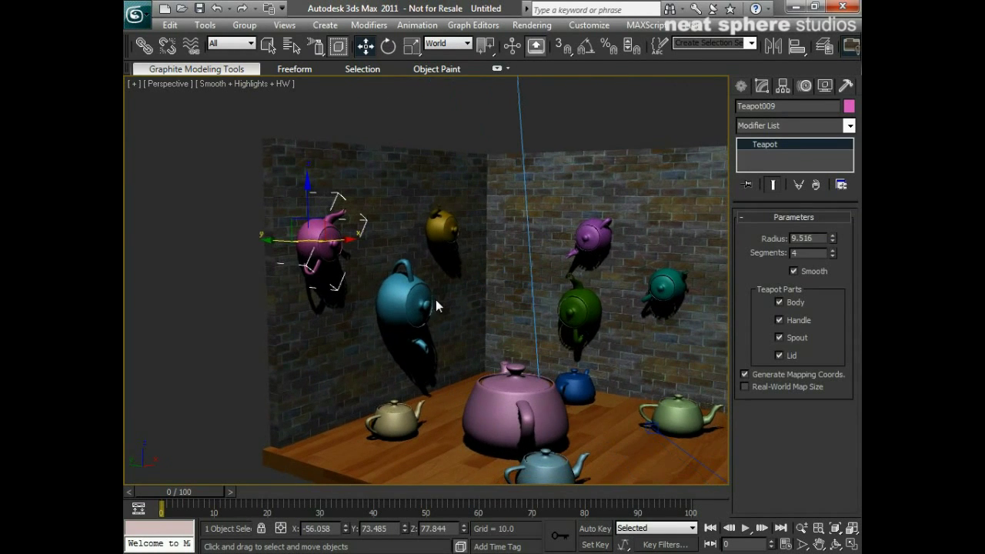
drag(312, 237, 341, 247)
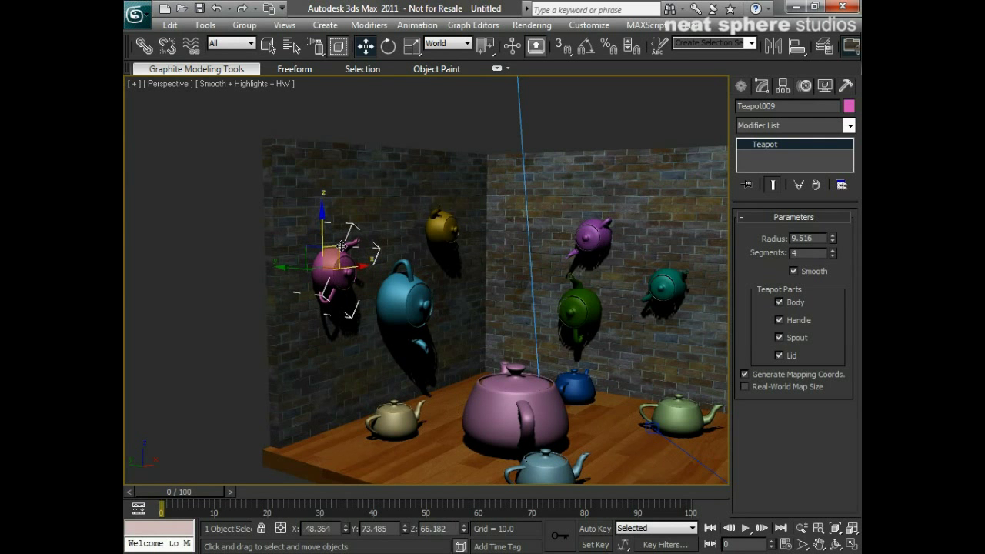
key(alt+z)
scroll(439, 249, down, 2)
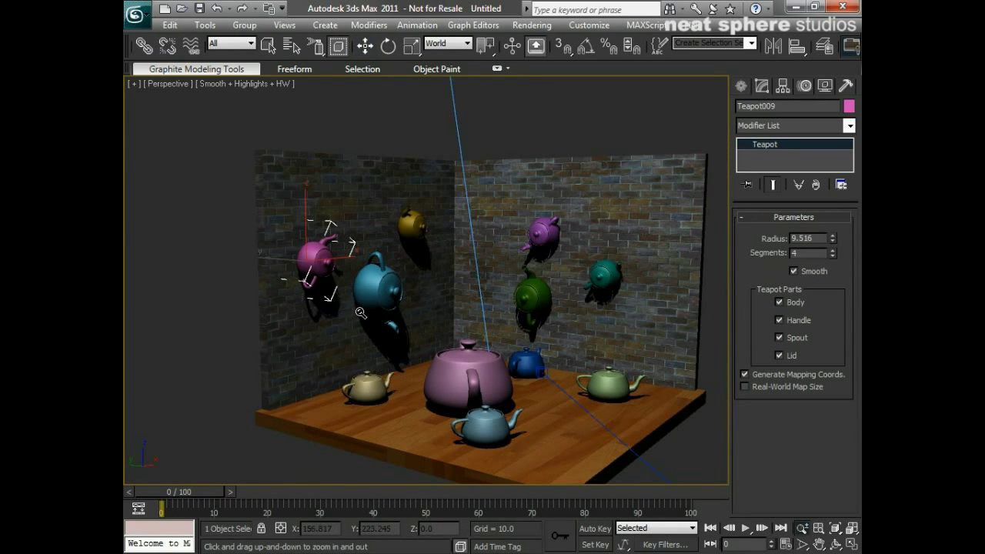
Step: Show all four viewports, change the Top viewport to a Front view and the lower Front viewport to a Left view
click(853, 544)
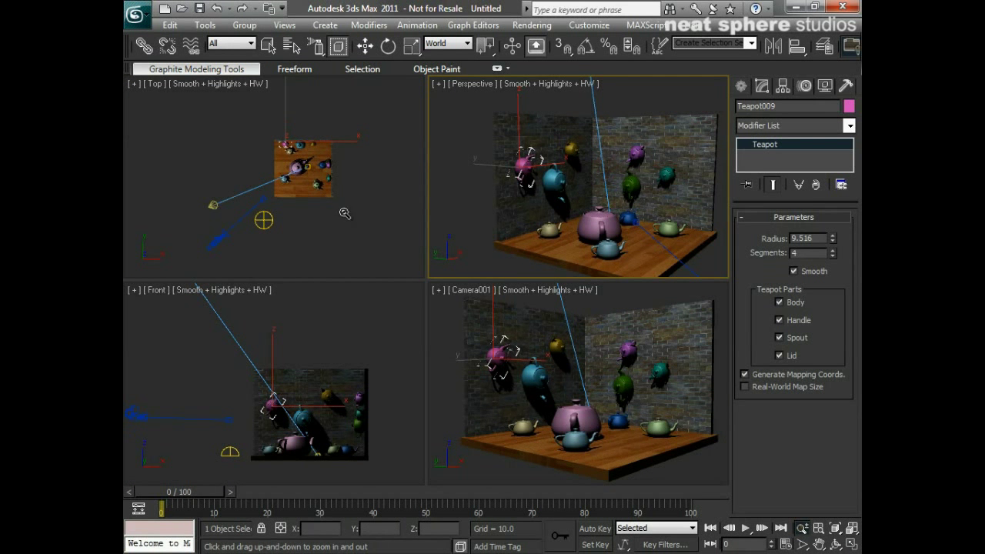
drag(345, 213, 347, 202)
key(w)
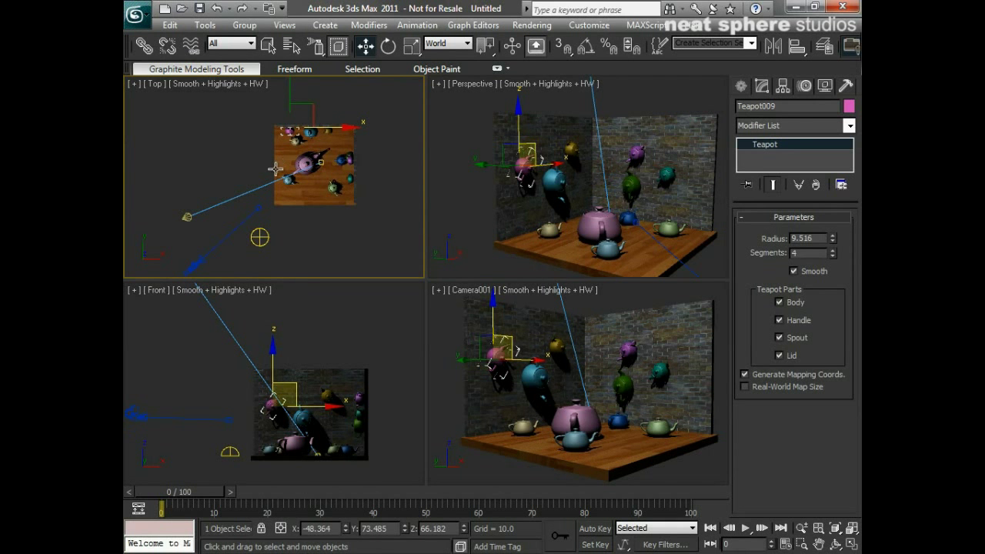
key(v)
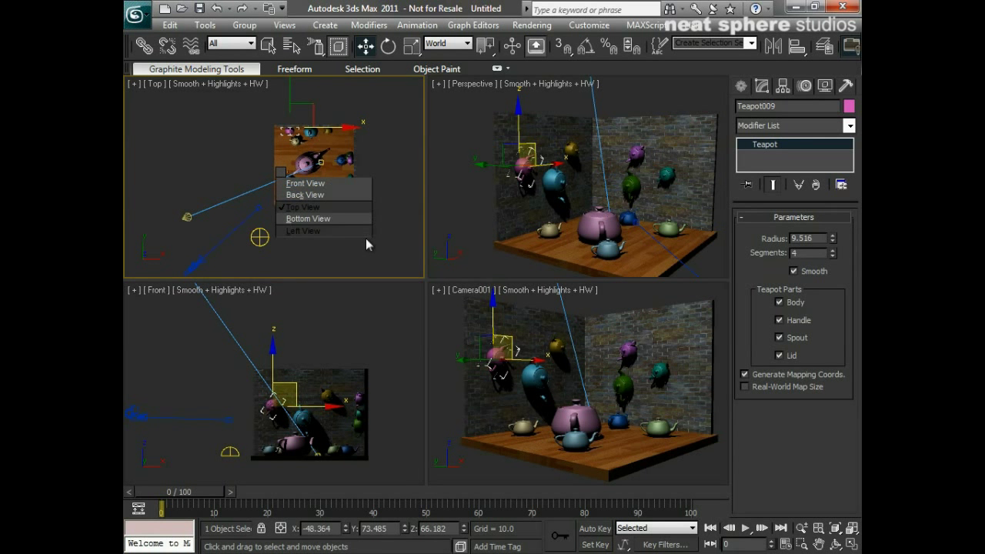
click(316, 184)
scroll(318, 197, up, 3)
middle_drag(323, 213, 336, 185)
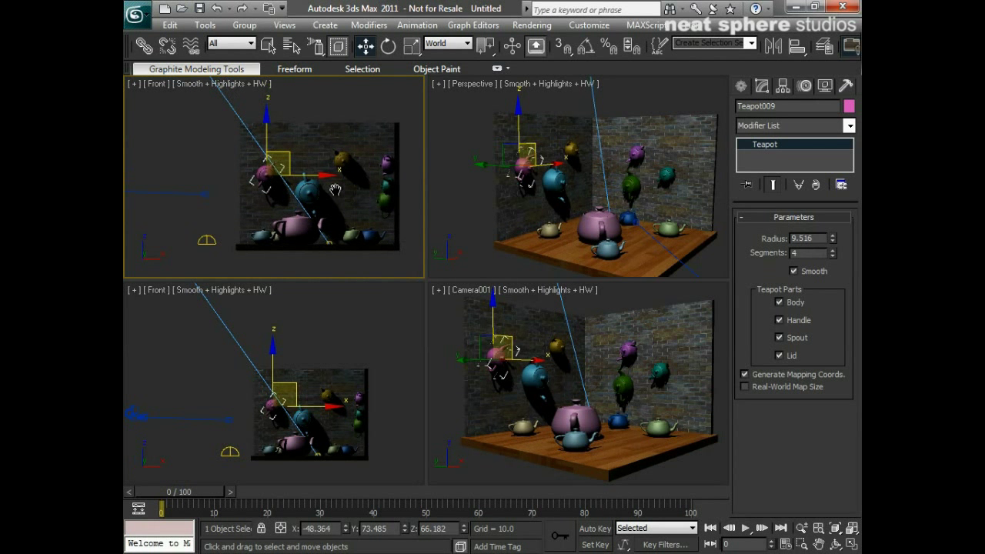
scroll(356, 353, up, 3)
key(l)
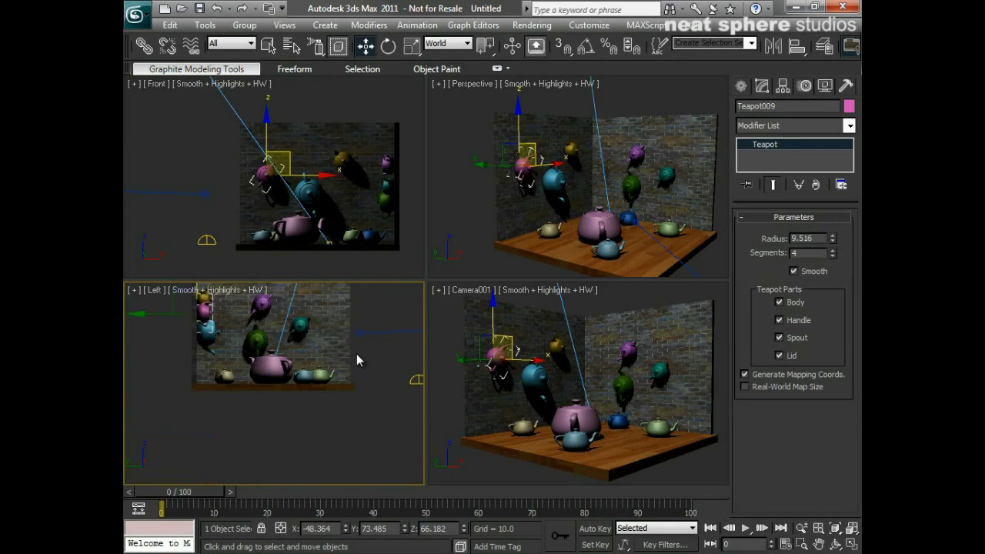
middle_drag(326, 337, 347, 406)
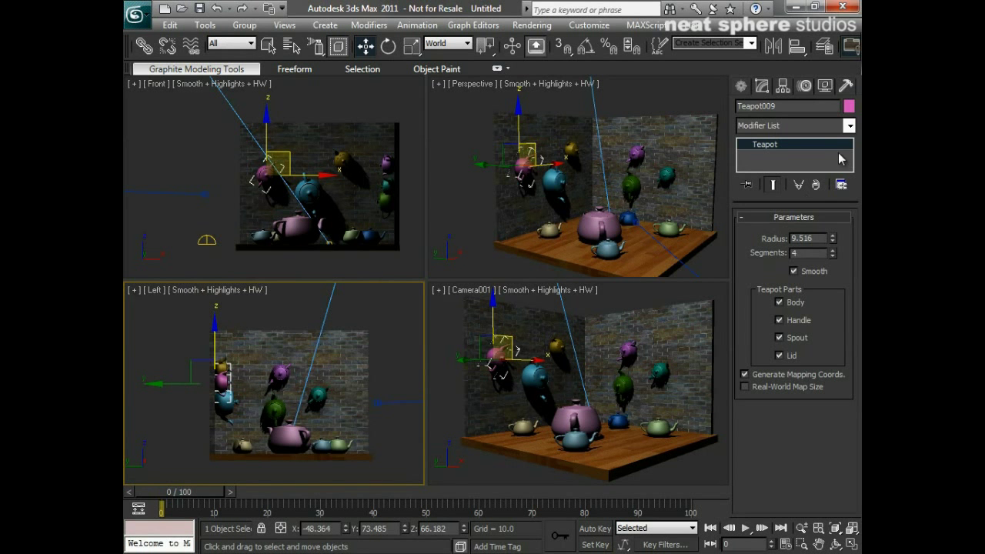
Step: Create two wall teapots with AutoGrid, one about 12.2 in radius in the Left view and one about 12.7 in the Front view
click(740, 86)
click(773, 240)
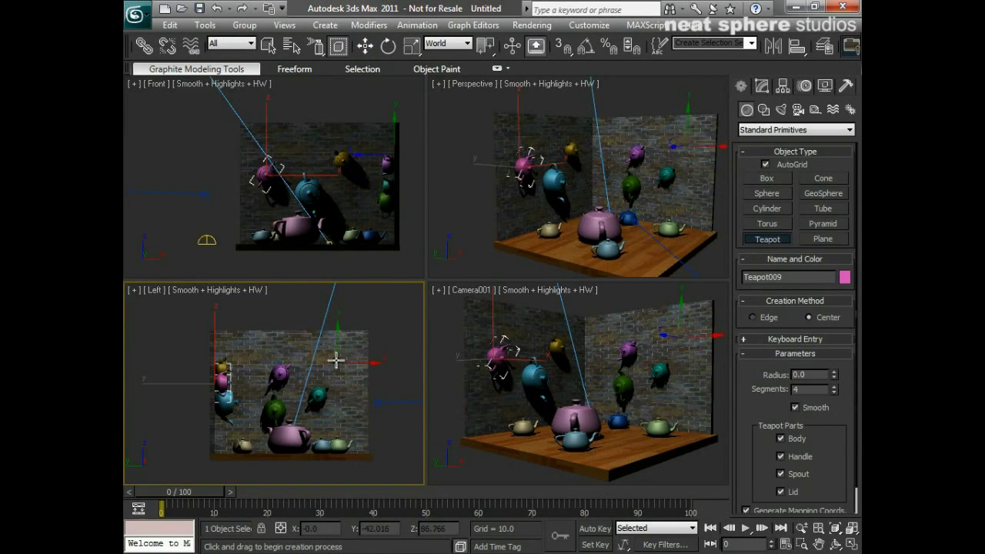
drag(330, 356, 338, 368)
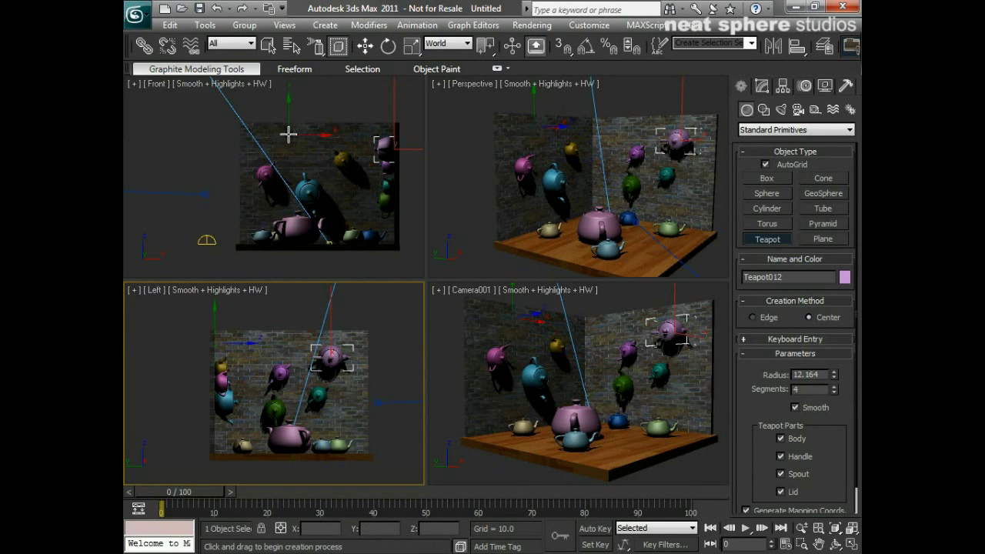
drag(284, 145, 293, 153)
Step: Maximize the Perspective viewport and compare the World move axes of the two new wall teapots
right_click(546, 178)
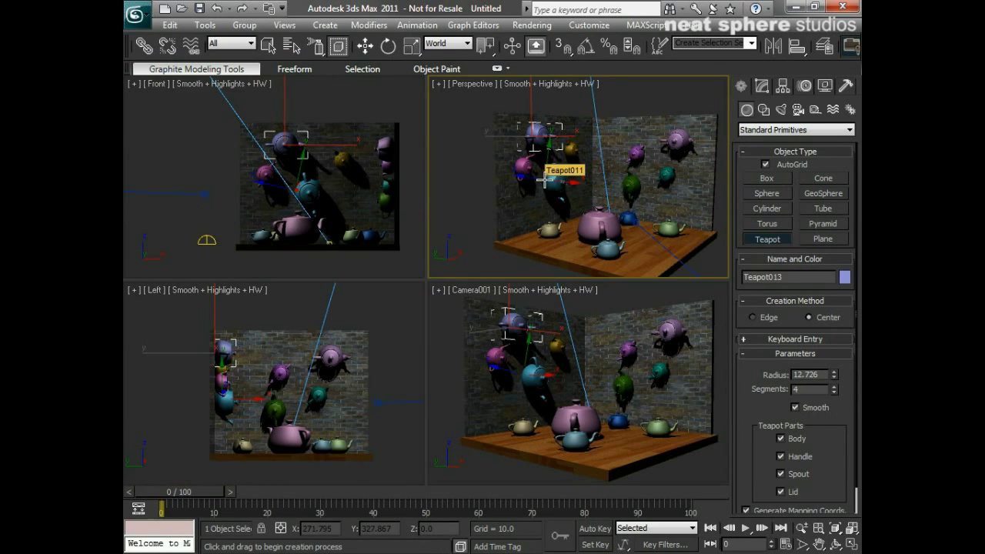
key(alt+w)
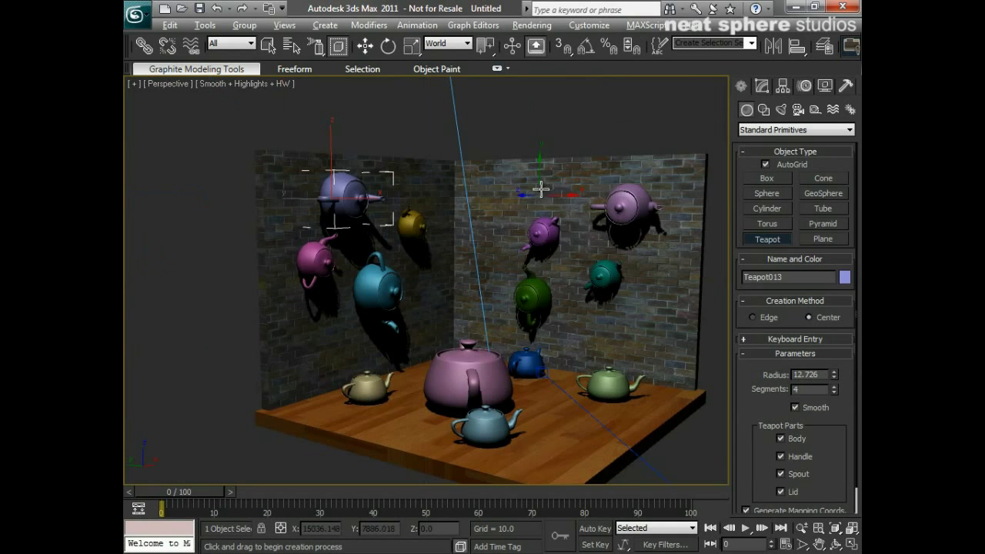
click(368, 51)
alt+middle_drag(423, 214, 408, 269)
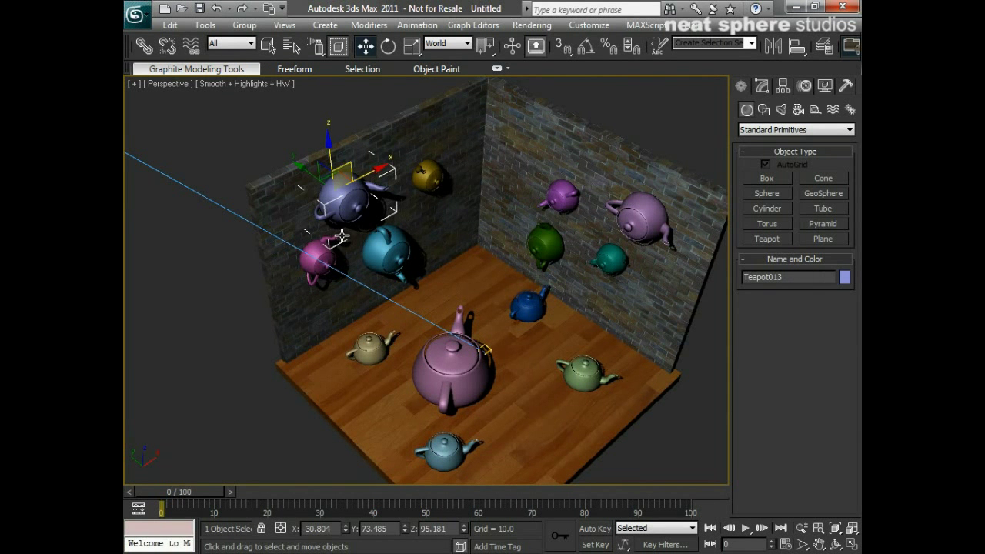
click(644, 216)
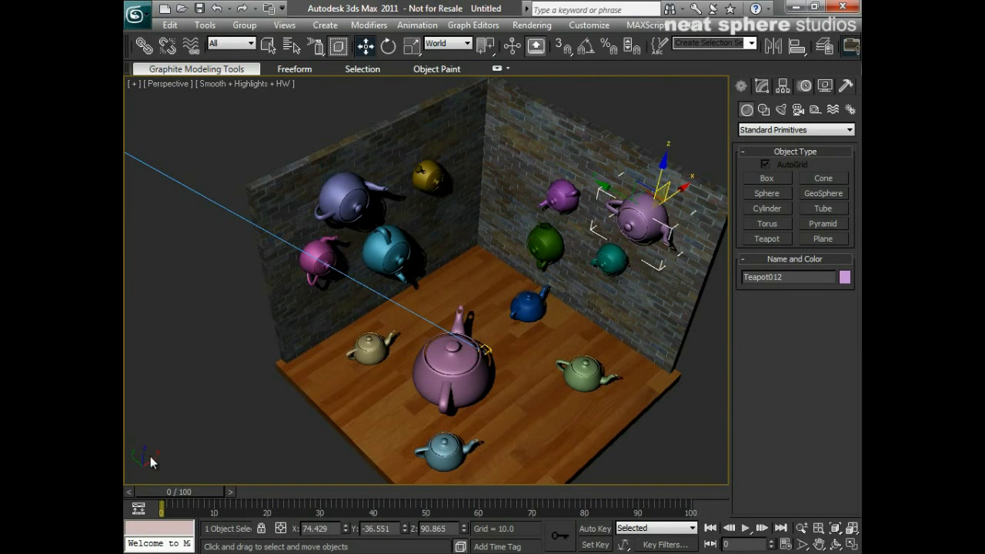
Step: Set the reference coordinate system to Local and compare the move axes of the two new teapots on their walls
click(450, 44)
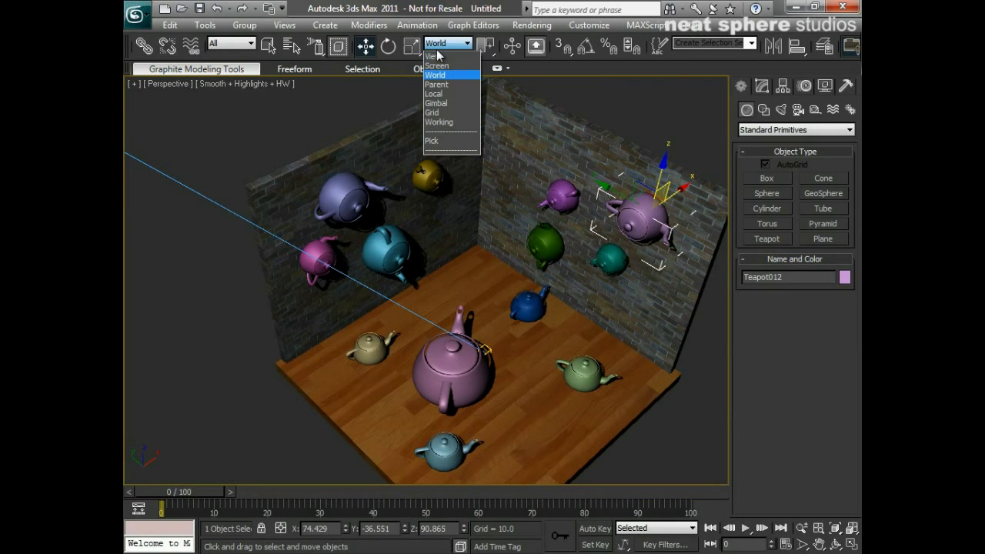
click(439, 94)
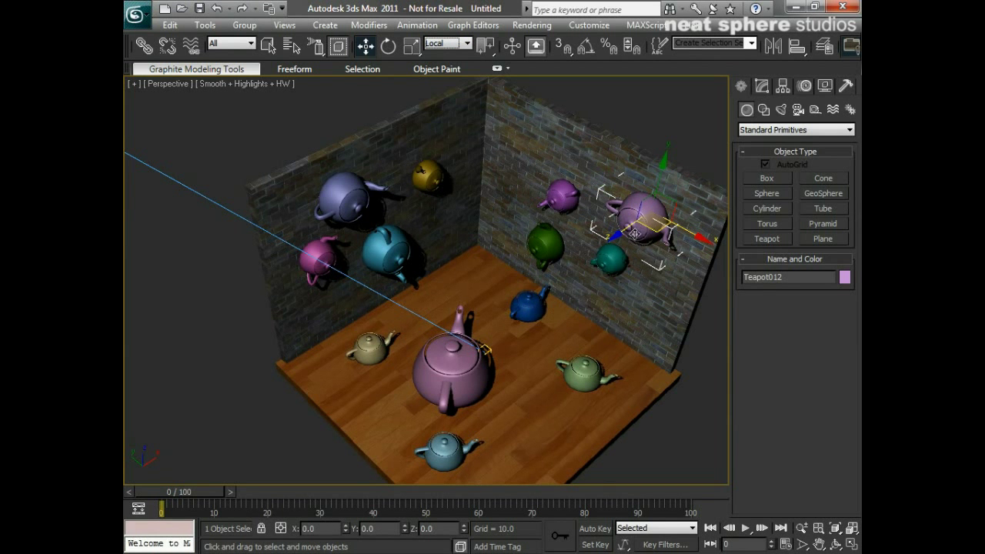
alt+middle_drag(696, 231, 684, 215)
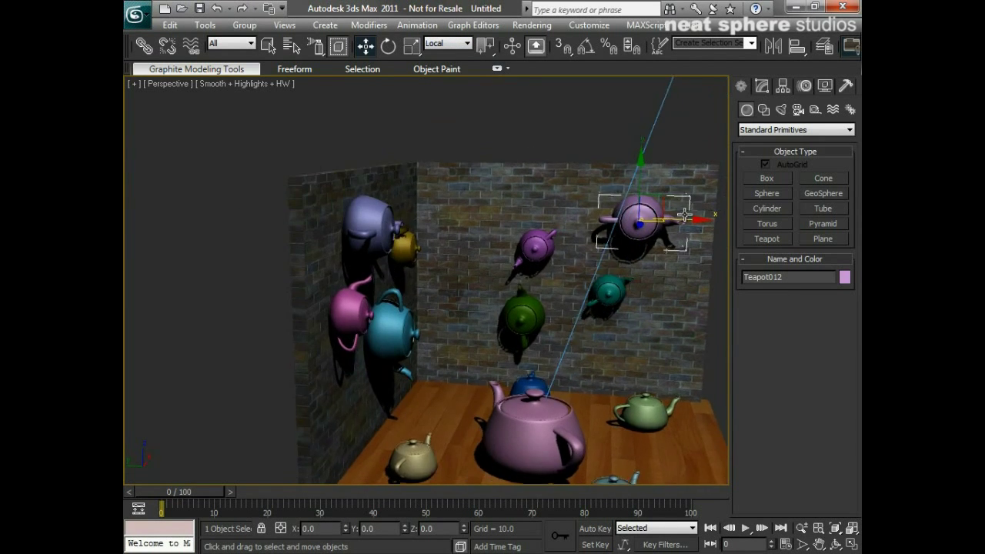
middle_drag(615, 220, 300, 222)
click(287, 215)
alt+middle_drag(365, 254, 359, 259)
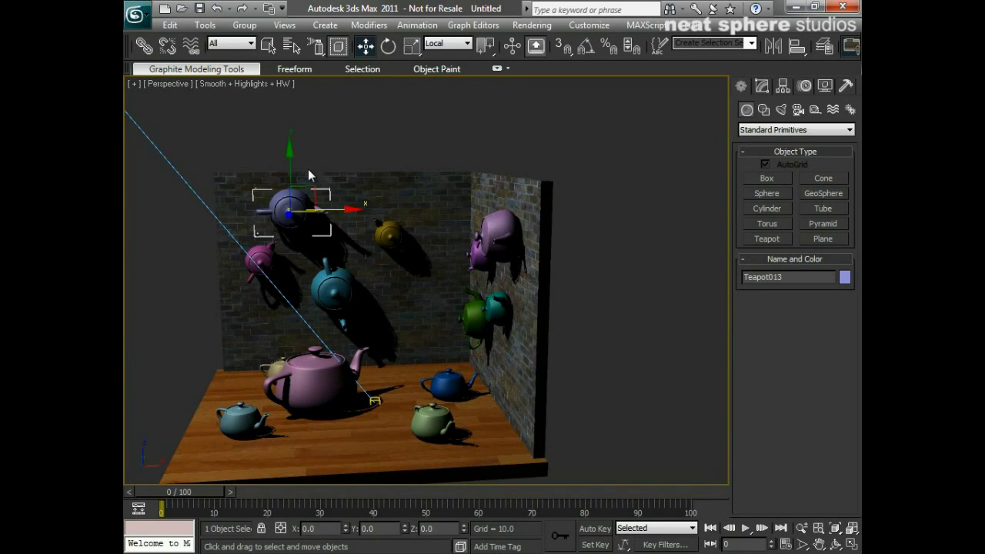
alt+middle_drag(308, 176, 315, 234)
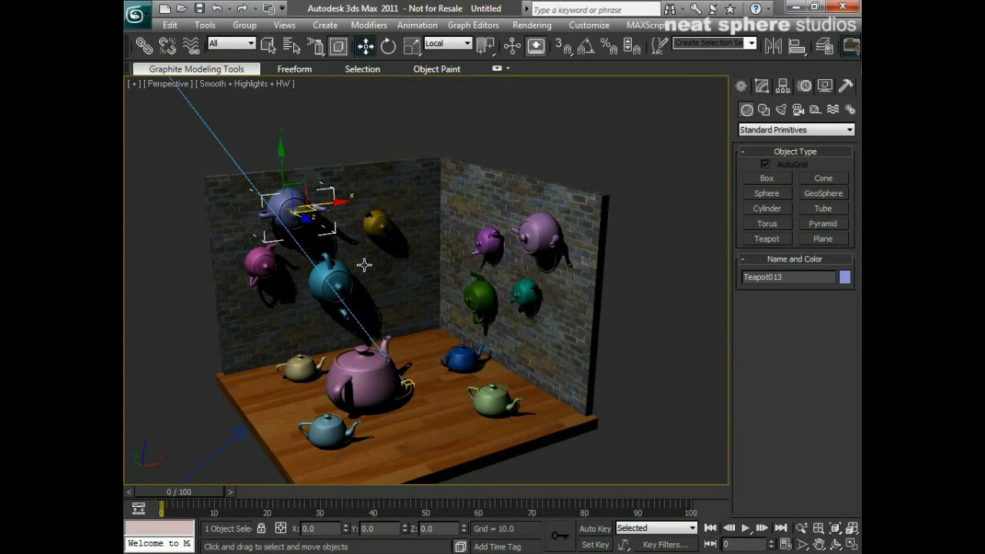
Step: Set the reference coordinate system to Screen and check the lavender-blue wall teapot's axes from a different viewing angle
alt+middle_drag(354, 269, 439, 290)
scroll(487, 319, up, 2)
middle_drag(492, 337, 476, 244)
scroll(476, 244, down, 2)
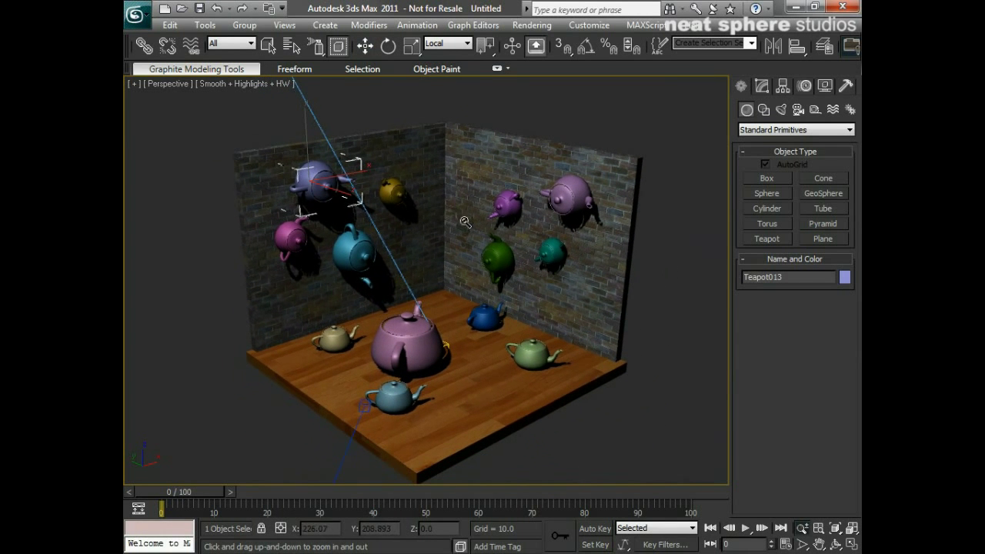
click(456, 43)
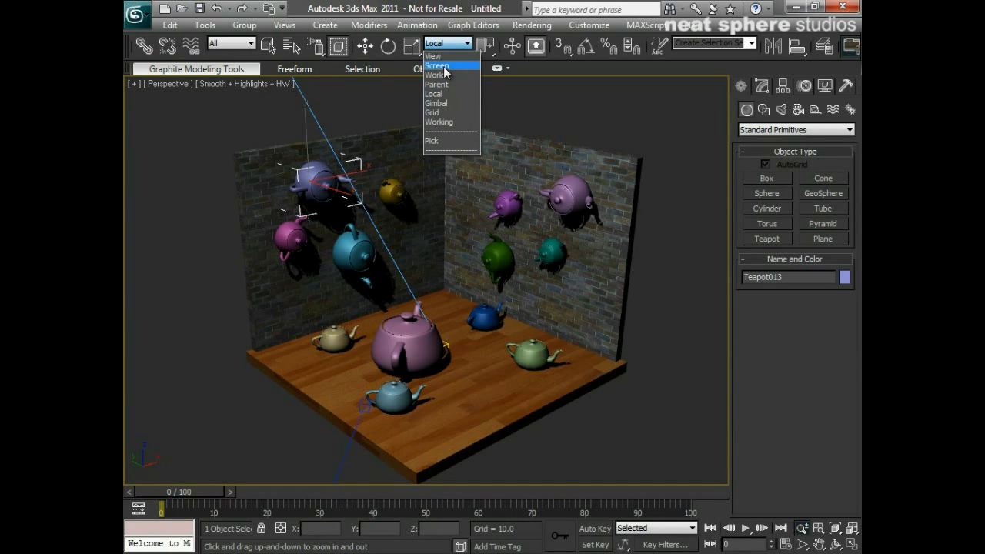
click(443, 66)
alt+middle_drag(331, 217, 291, 245)
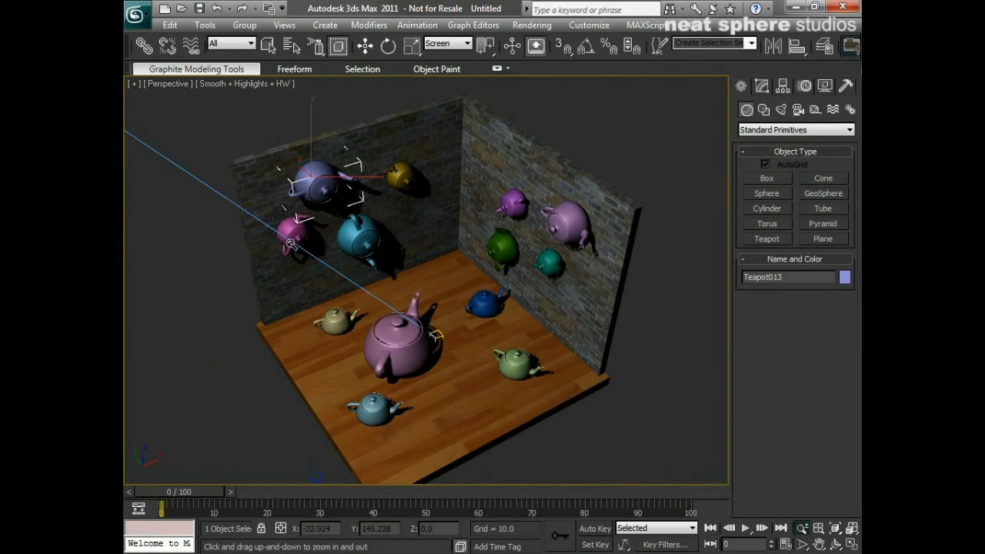
click(438, 45)
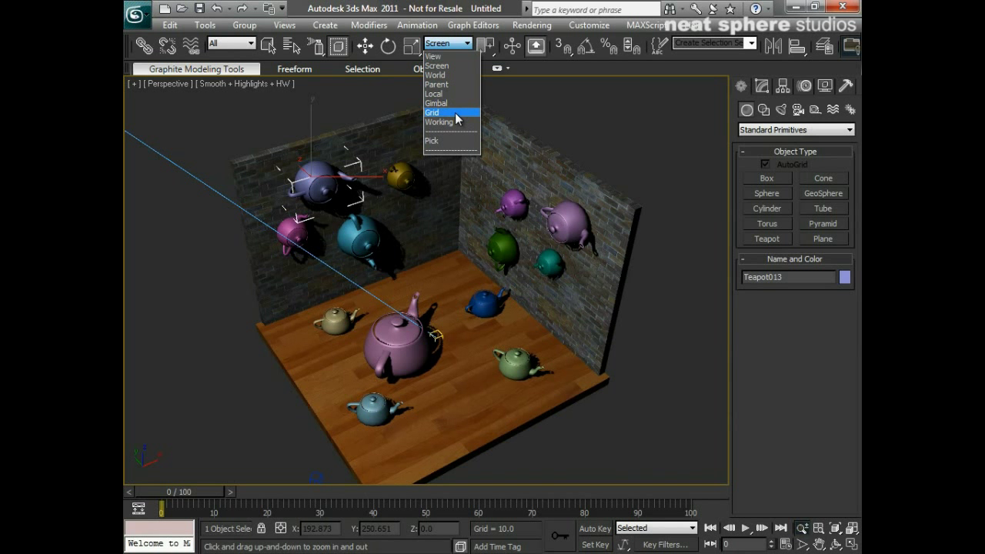
click(388, 98)
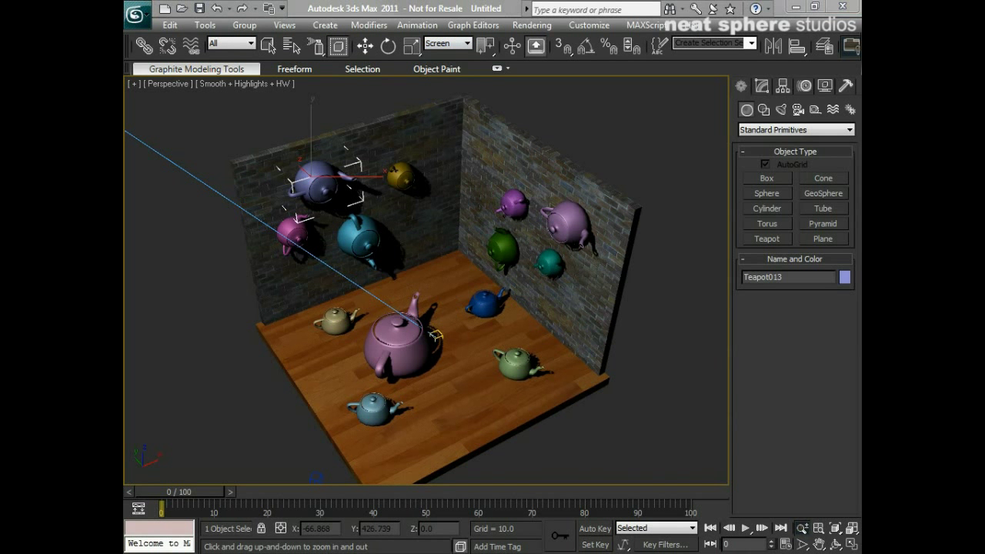
click(466, 46)
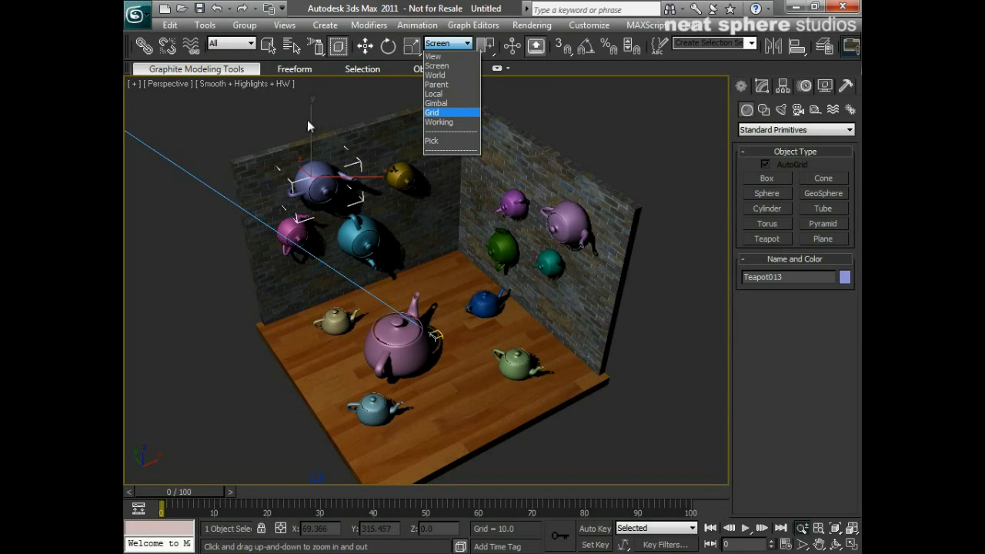
click(208, 317)
Step: Link the lavender-blue wall teapot to the large pink floor teapot as its parent and set the reference coordinate system to Parent
click(144, 45)
drag(321, 181, 396, 346)
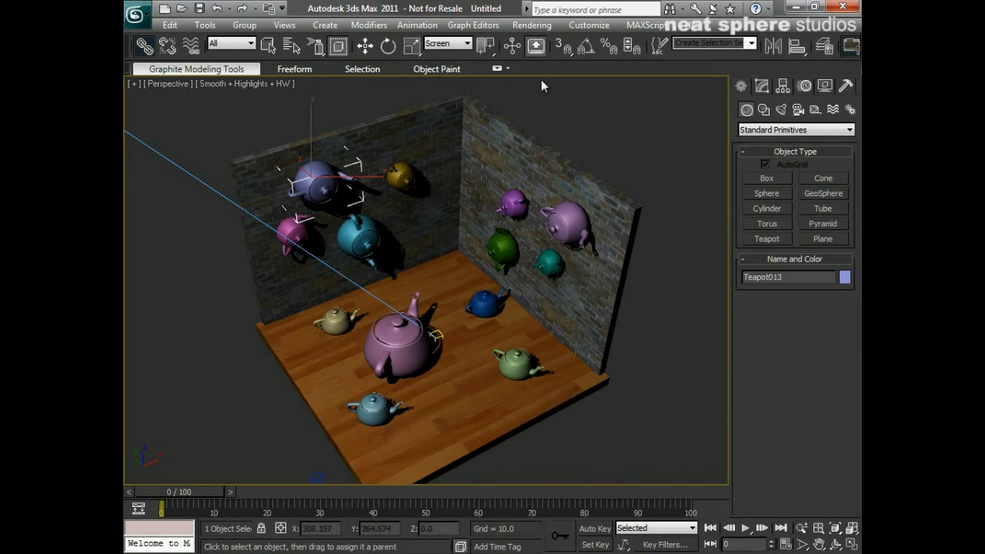
click(464, 46)
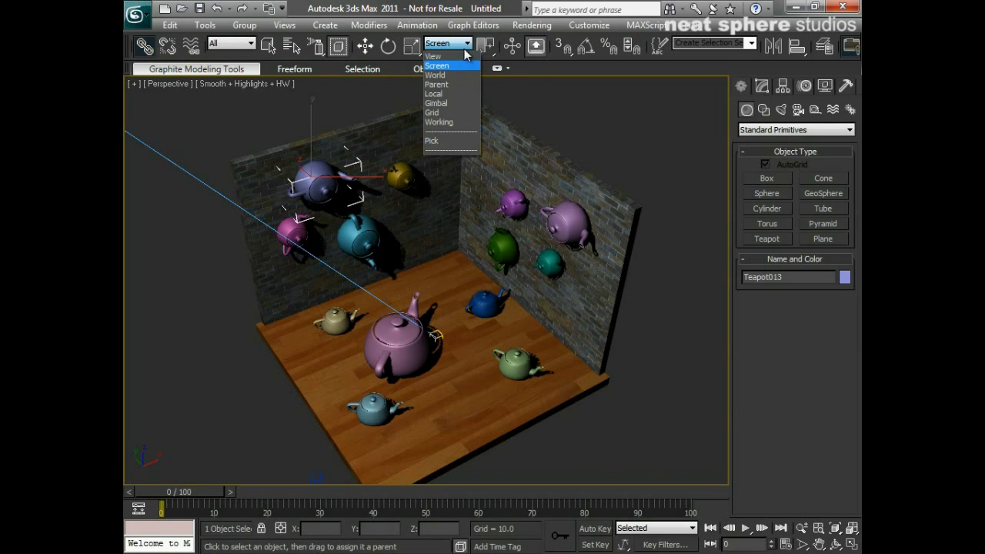
click(440, 85)
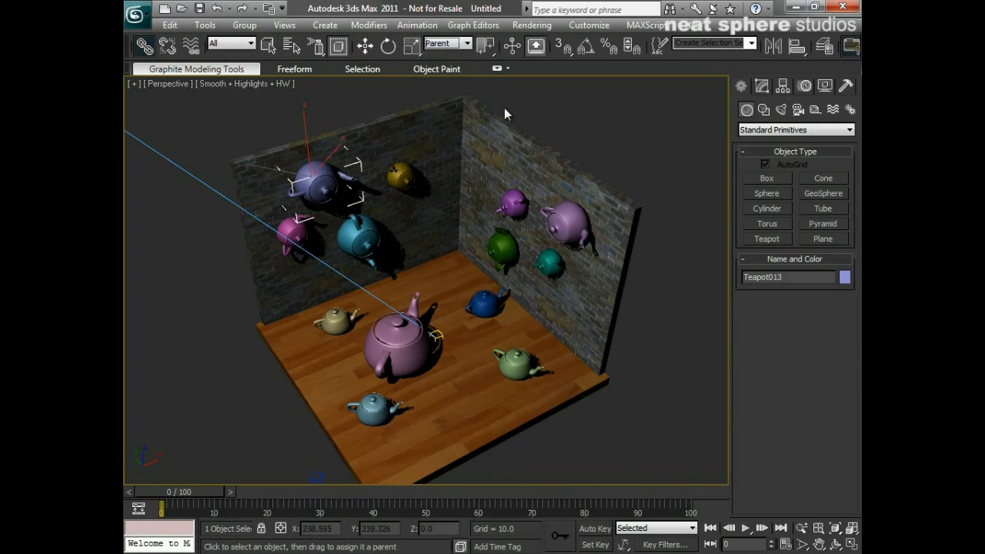
Step: Activate the Move tool and set its reference coordinate system to Parent for the lavender-blue wall teapot
click(365, 47)
alt+middle_drag(320, 288, 400, 277)
click(449, 44)
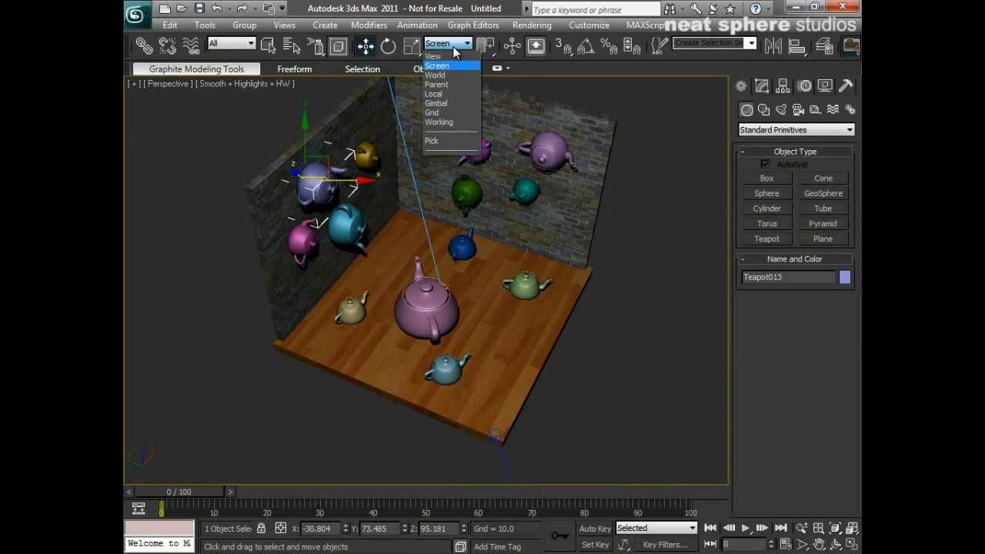
click(433, 84)
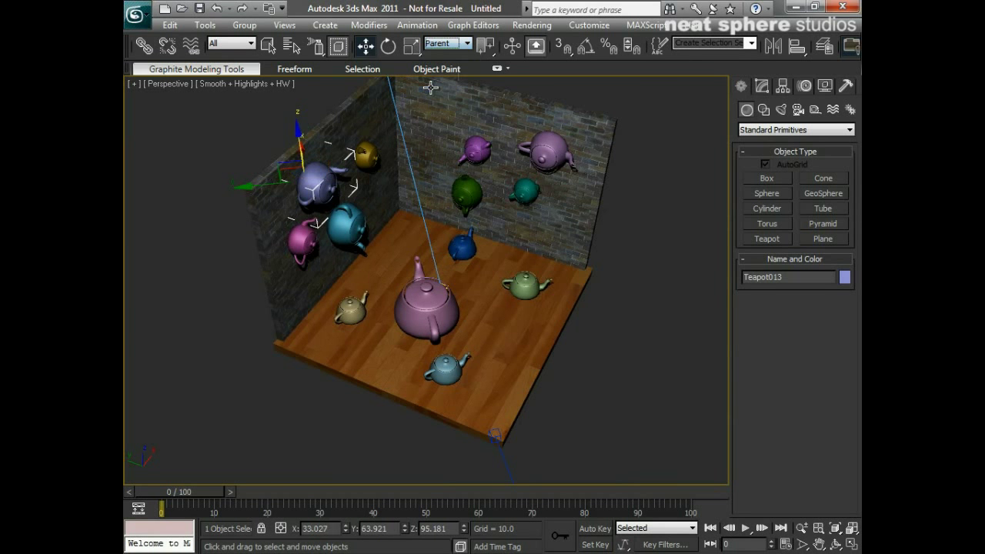
alt+middle_drag(387, 256, 323, 264)
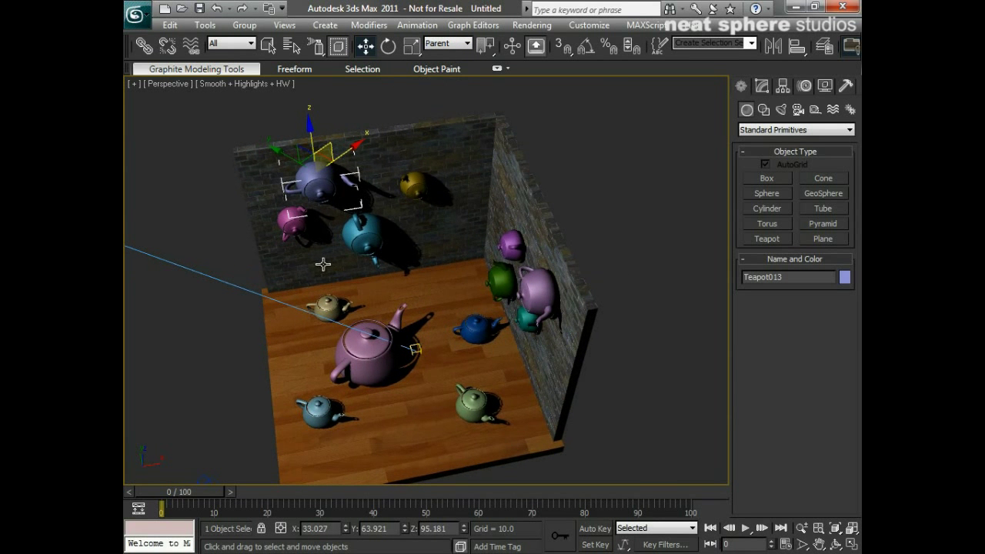
Step: Compare the Parent-system axes of the large pink floor teapot with those of the lavender-blue wall teapot linked to it
click(368, 350)
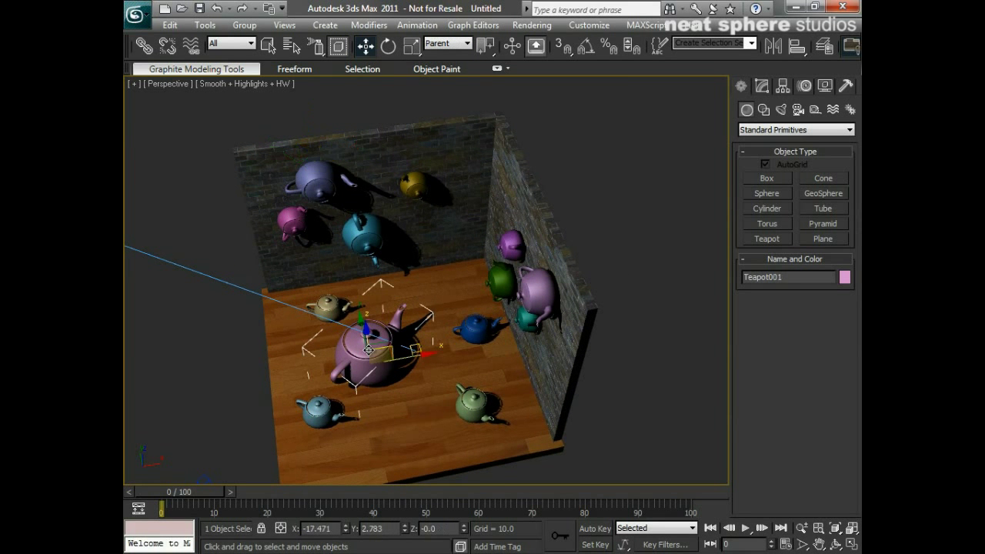
alt+middle_drag(368, 350, 320, 354)
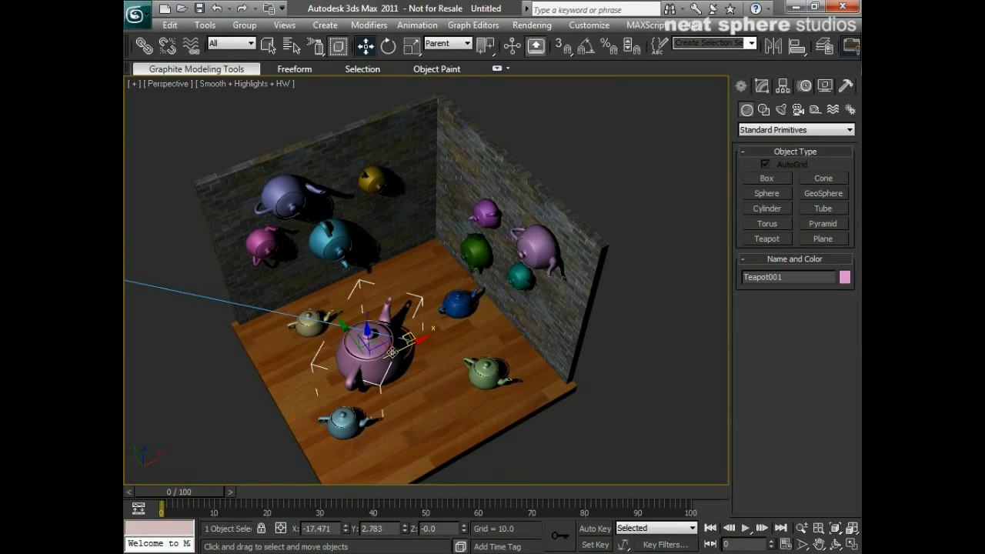
click(296, 198)
alt+middle_drag(296, 198, 352, 254)
middle_drag(322, 300, 362, 306)
alt+middle_drag(364, 243, 406, 213)
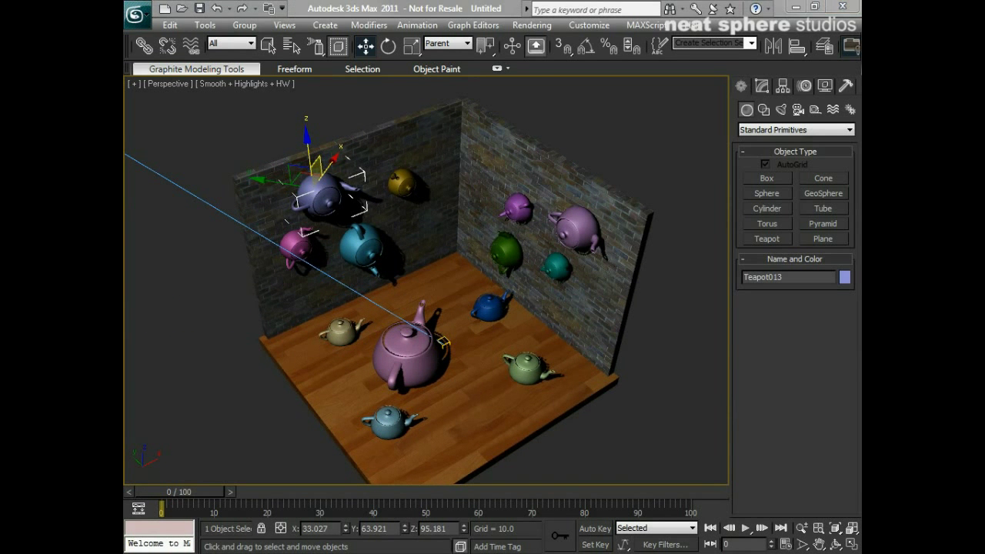
Step: Open the choice of reference coordinate systems for the Move tool
click(466, 44)
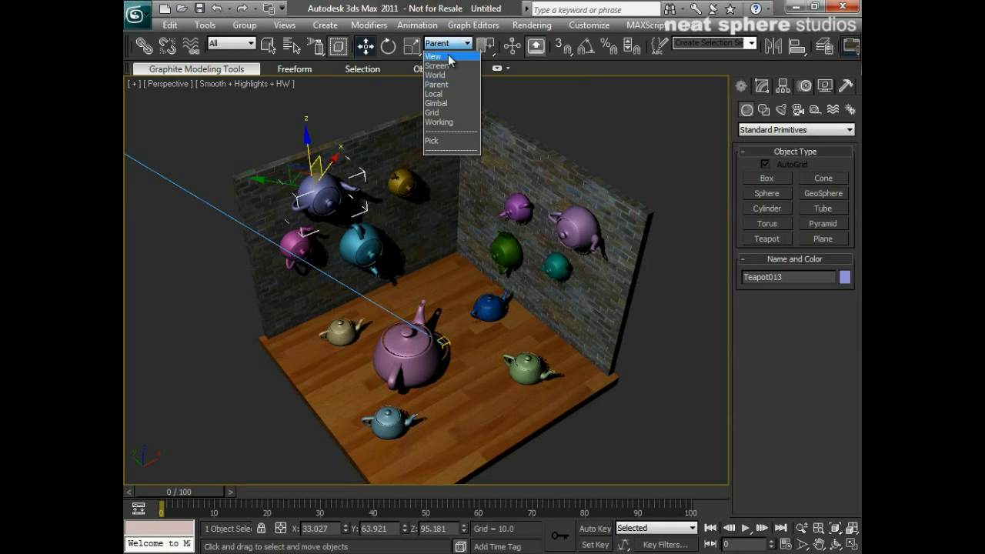